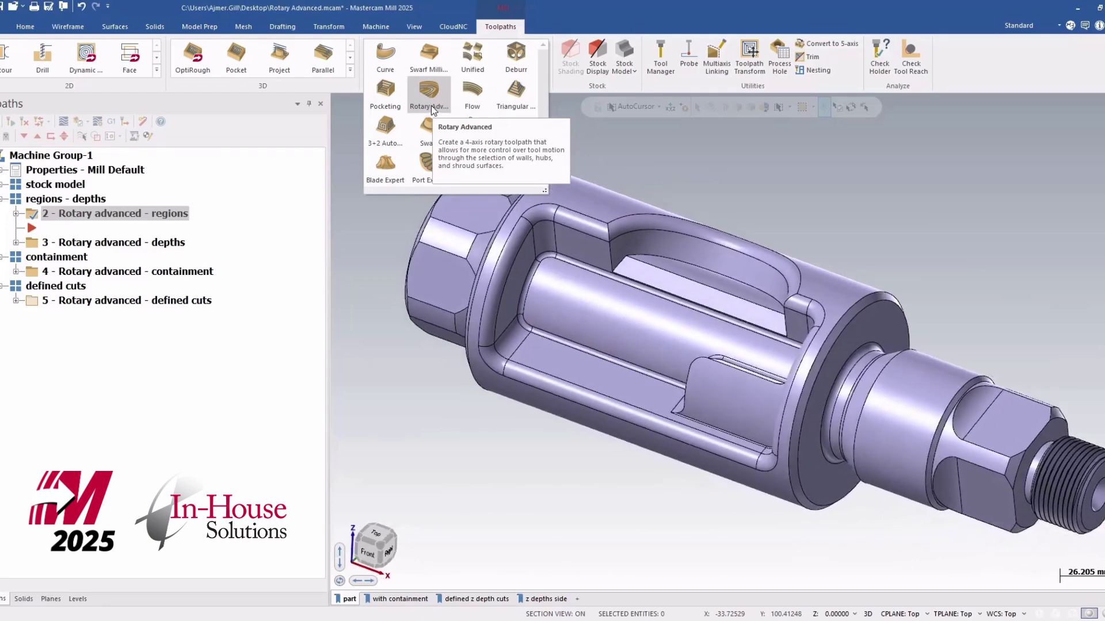
Backplot the toolpath of the 2 - Rotary advanced - regions operation and inspect its cutting motion around the part
click(12, 213)
click(16, 214)
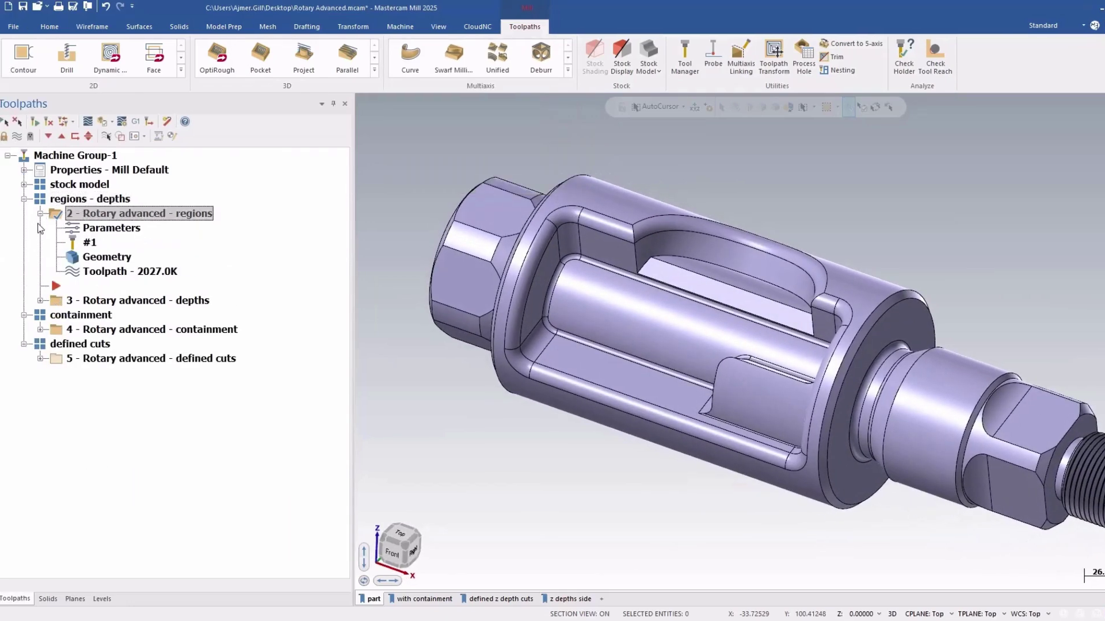
click(40, 213)
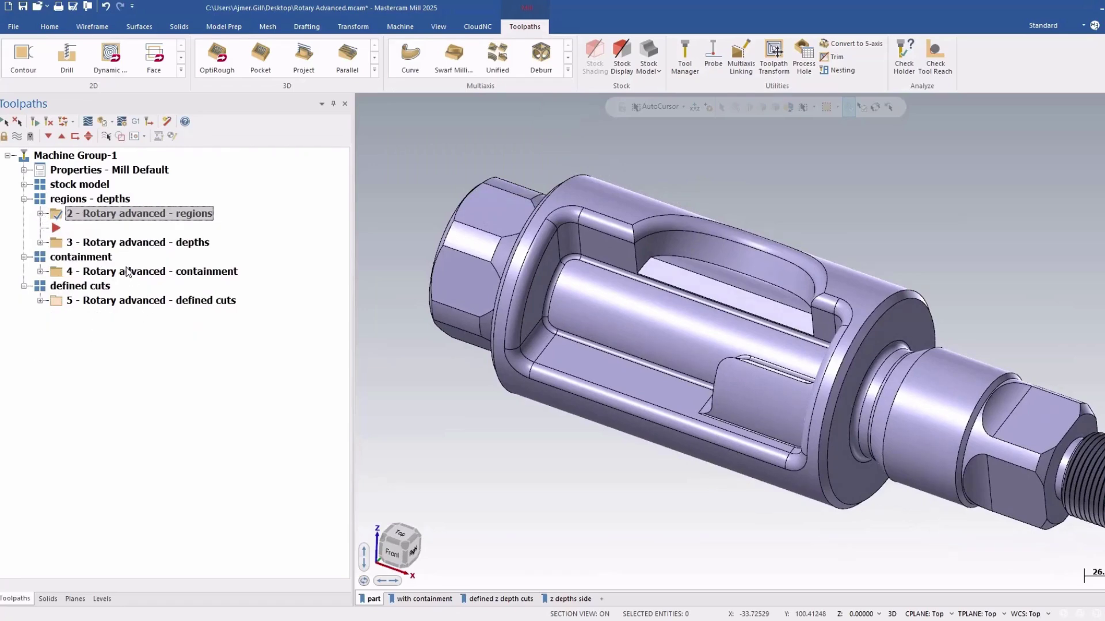
click(41, 214)
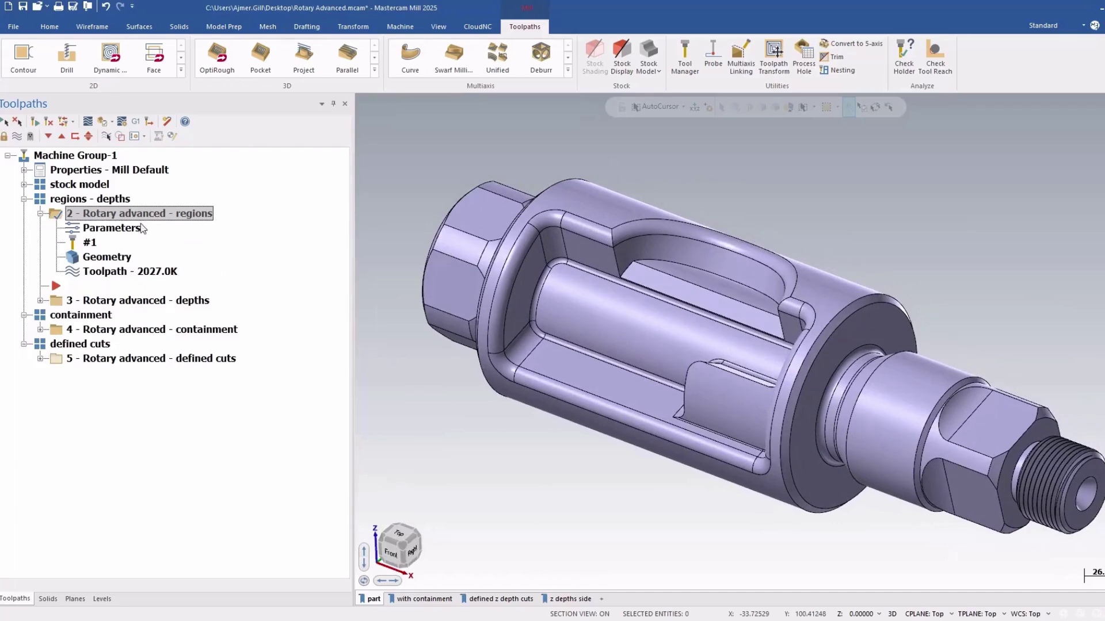
click(134, 275)
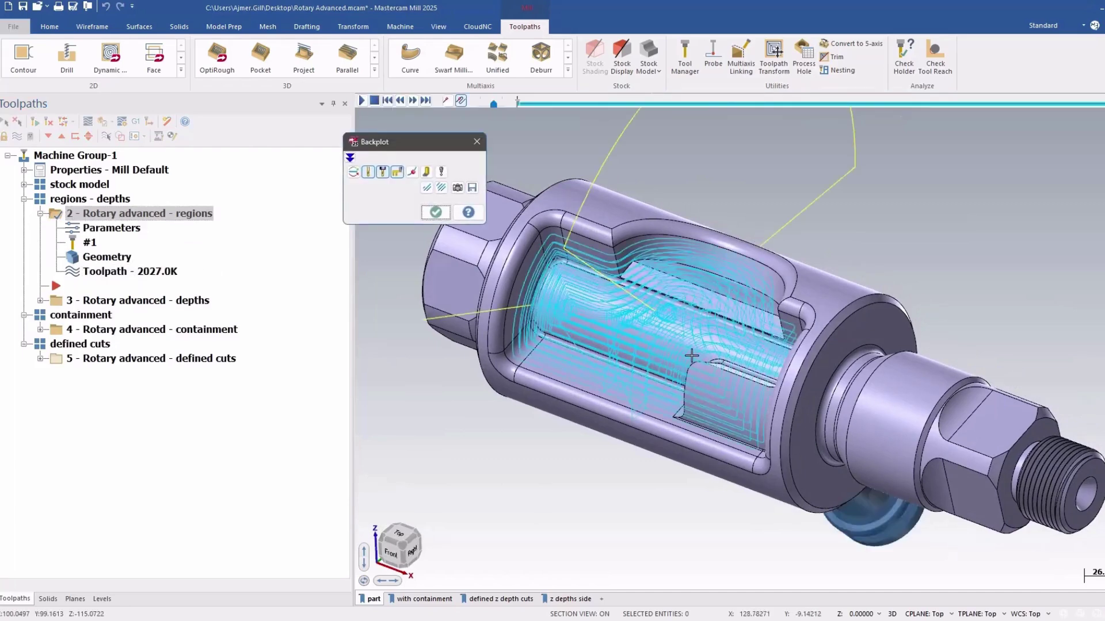
mouse_move(692, 355)
middle_down()
mouse_move(723, 334)
mouse_move(639, 478)
mouse_move(582, 478)
mouse_move(642, 425)
mouse_move(572, 394)
mouse_move(710, 338)
middle_up()
scroll(642, 425, down, 2)
scroll(710, 337, up, 2)
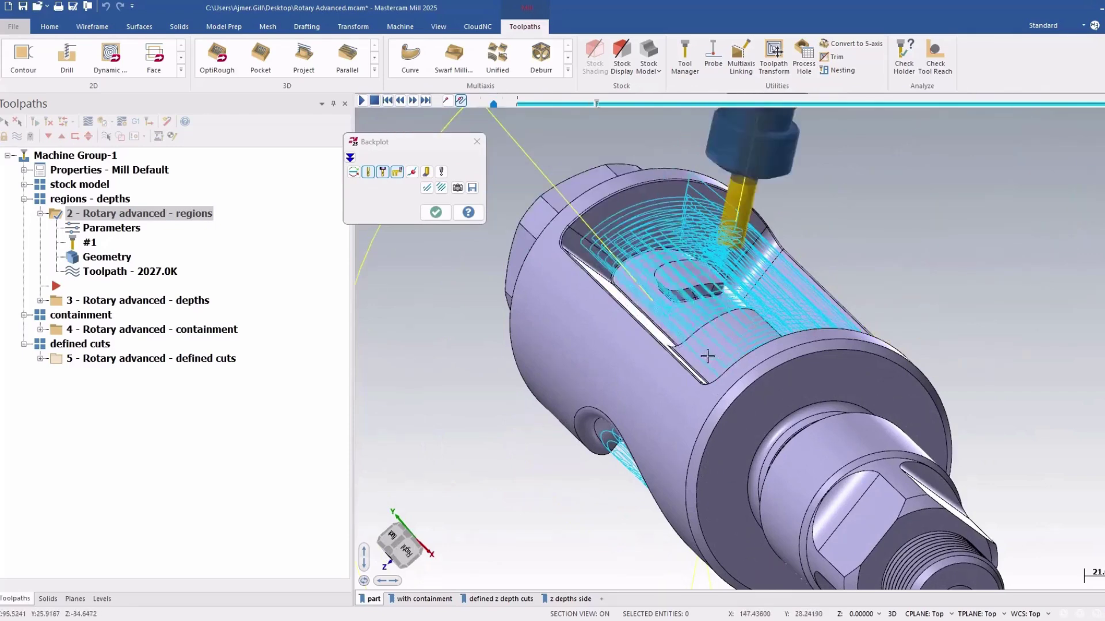
middle_drag(667, 351, 709, 385)
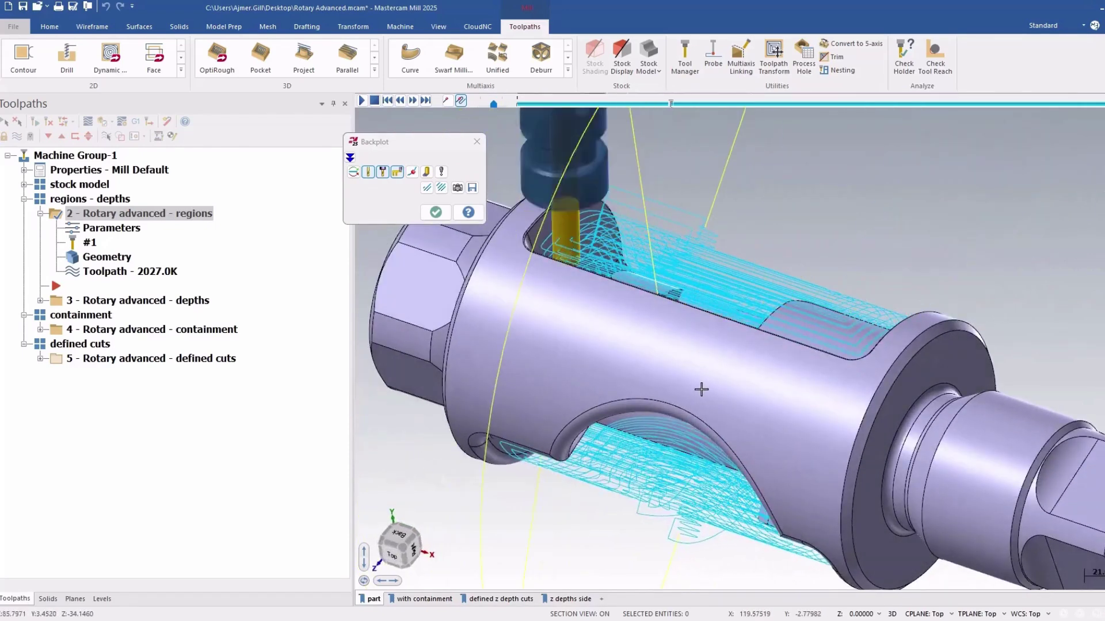
scroll(670, 339, down, 2)
scroll(667, 331, down, 1)
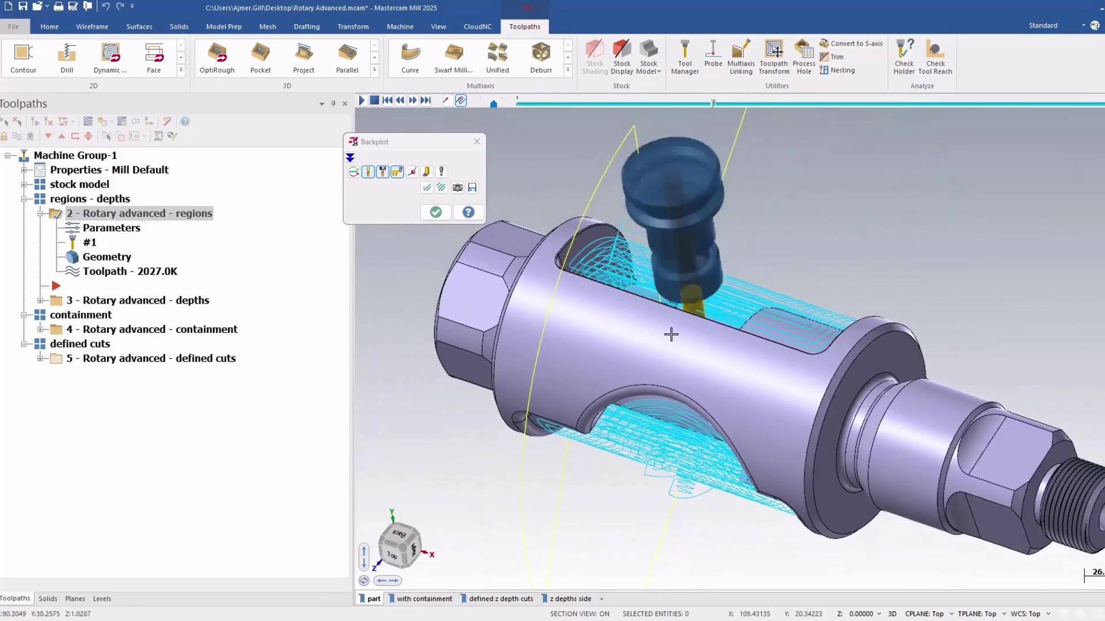
middle_drag(665, 334, 668, 164)
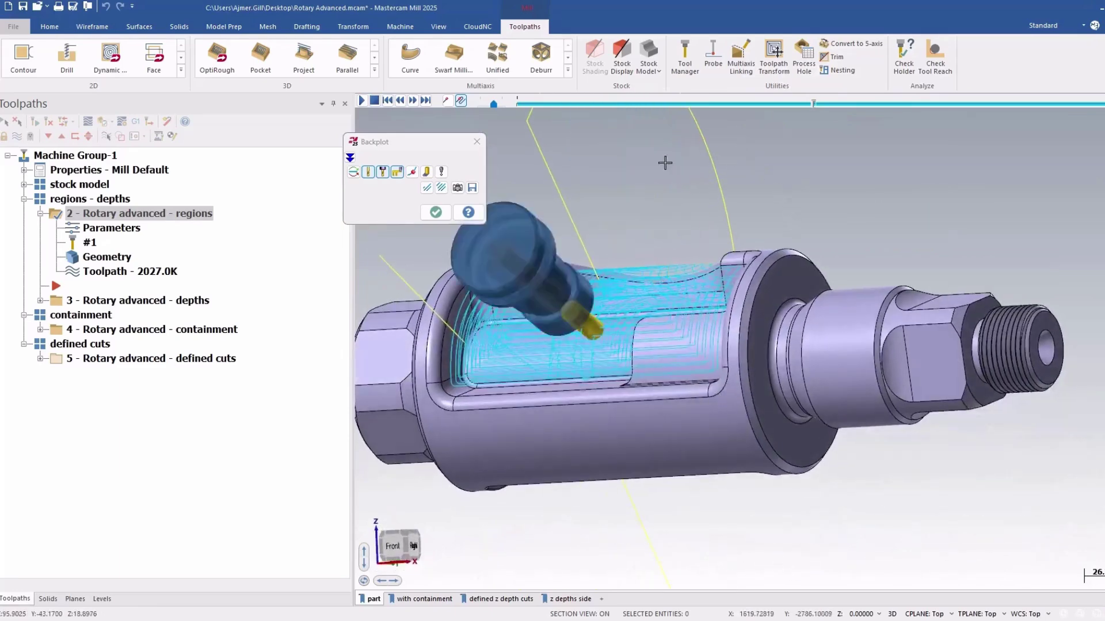
click(436, 213)
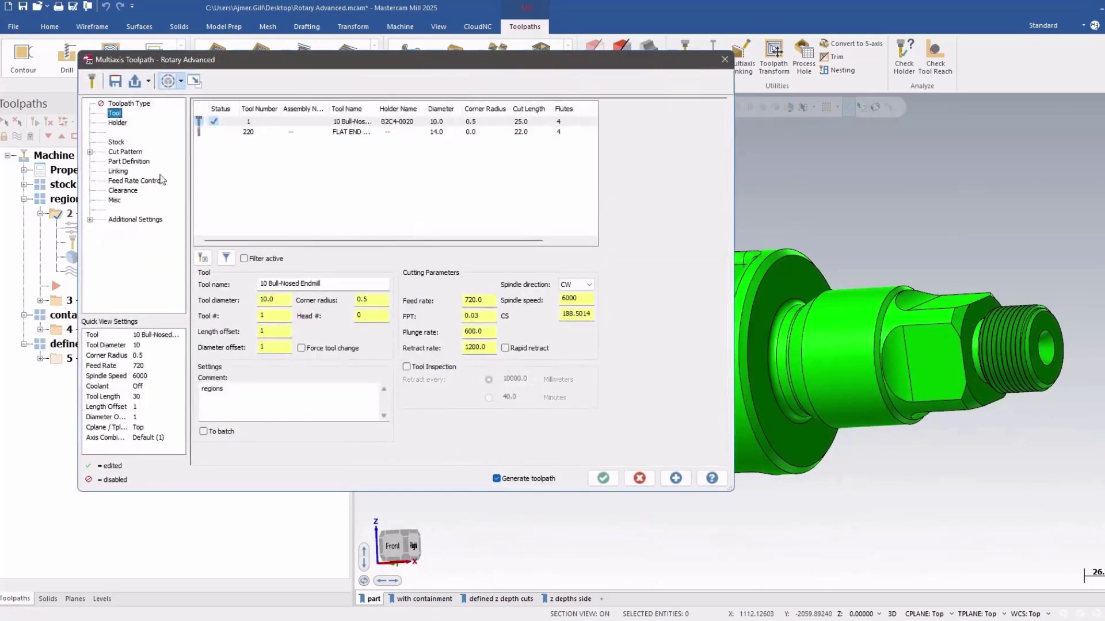
Review the Machine by options in the regions operation's cut pattern, and close the parameters without changing them
click(124, 152)
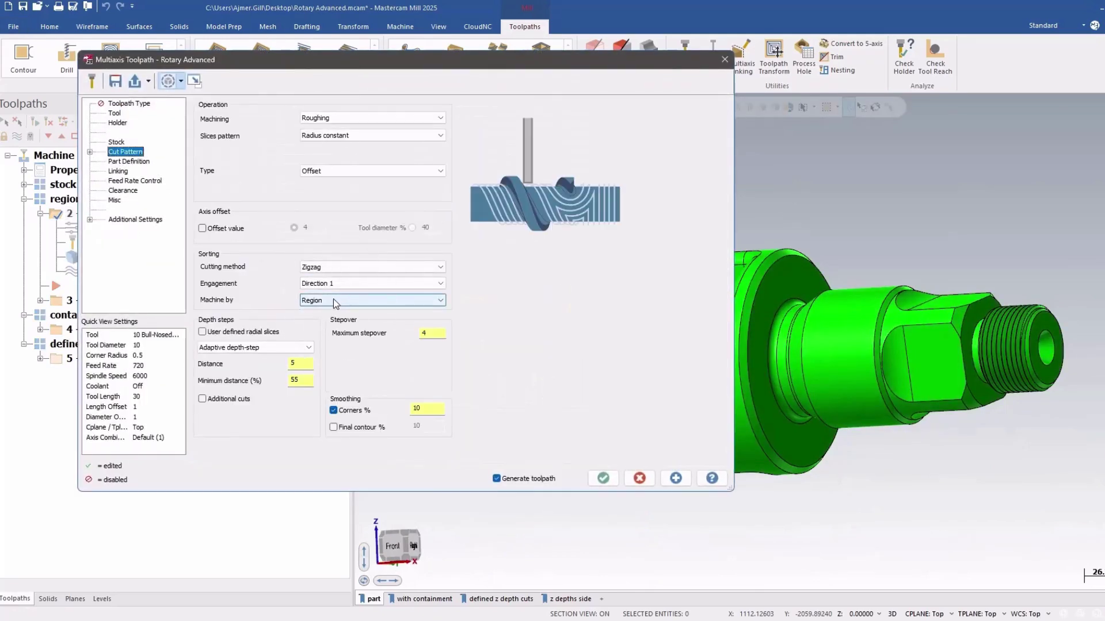
click(334, 299)
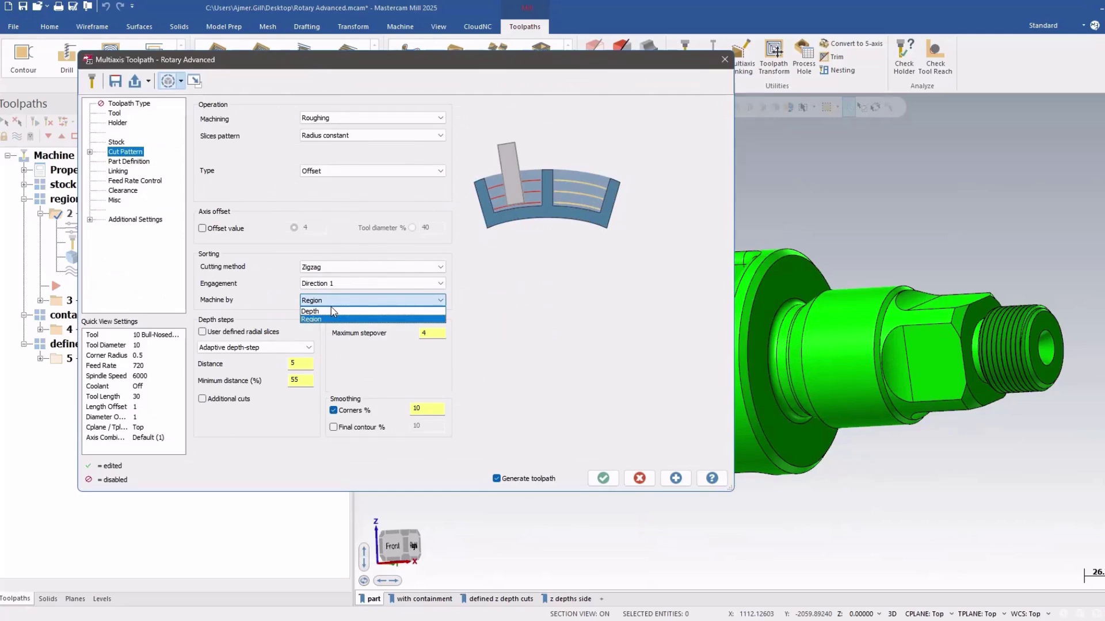
click(725, 60)
click(724, 59)
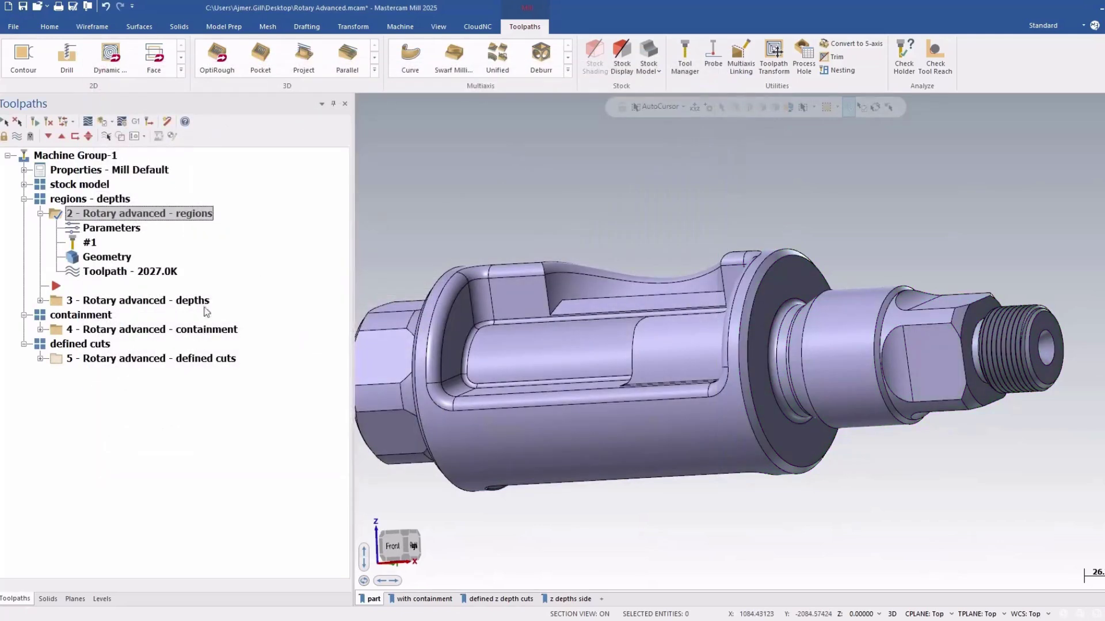
Backplot the 3 - Rotary advanced - depths operation with the toolpath traced progressively, and check the Machine by setting in its cut pattern
click(41, 300)
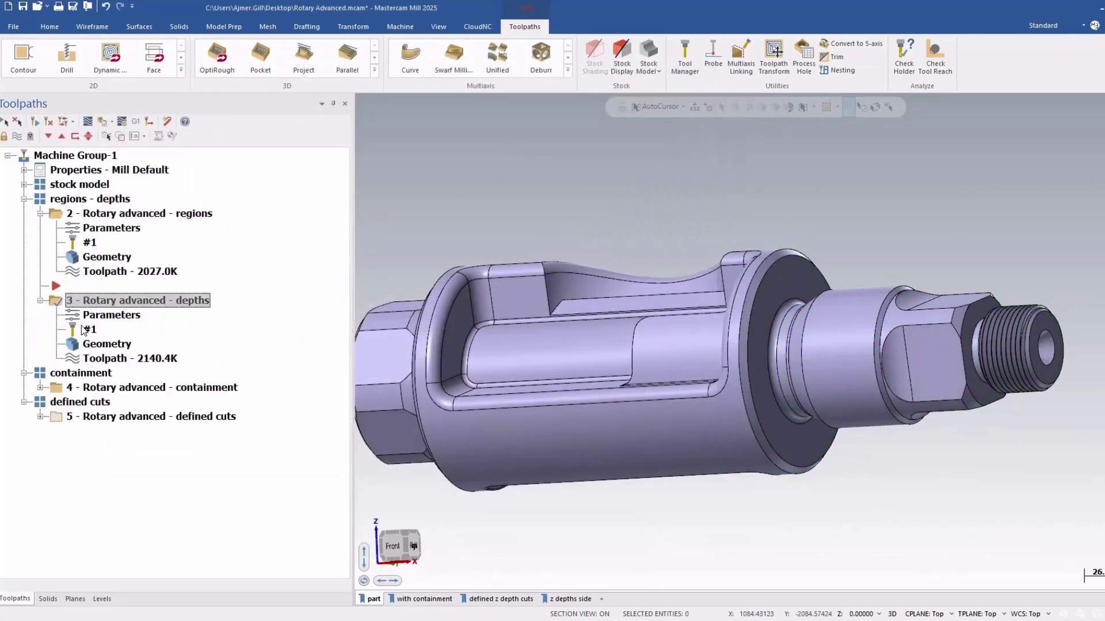
click(109, 359)
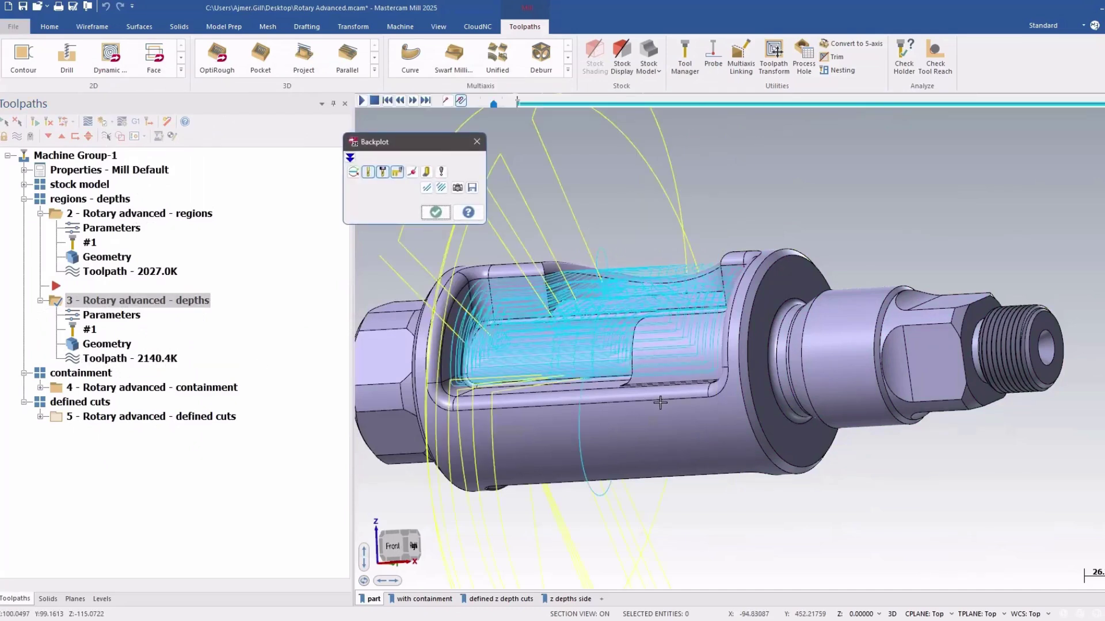
key(r)
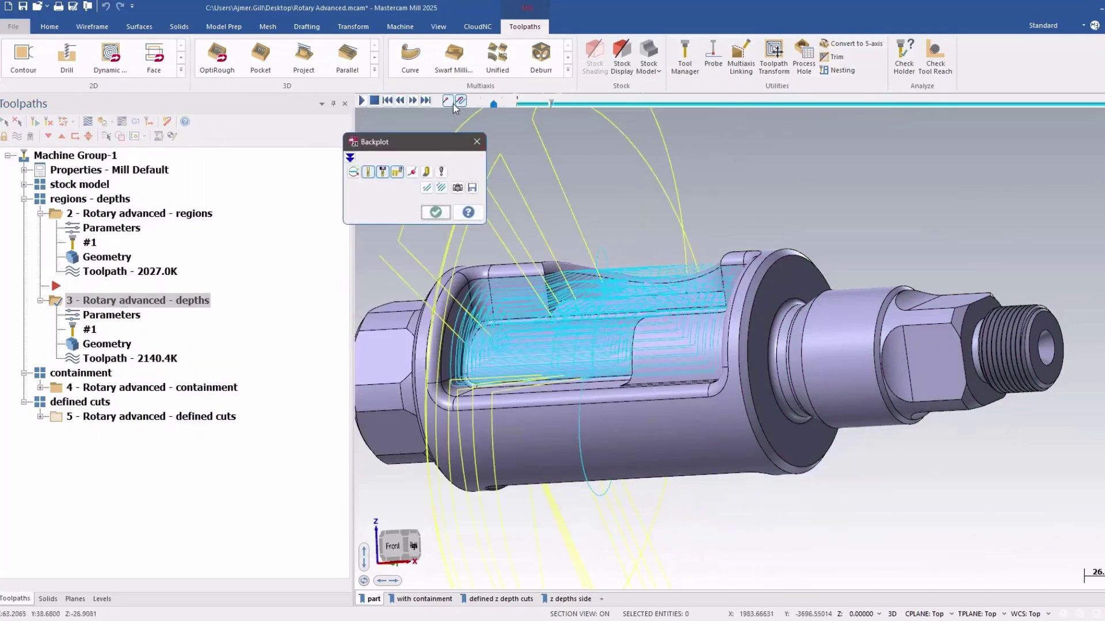
click(453, 105)
click(448, 105)
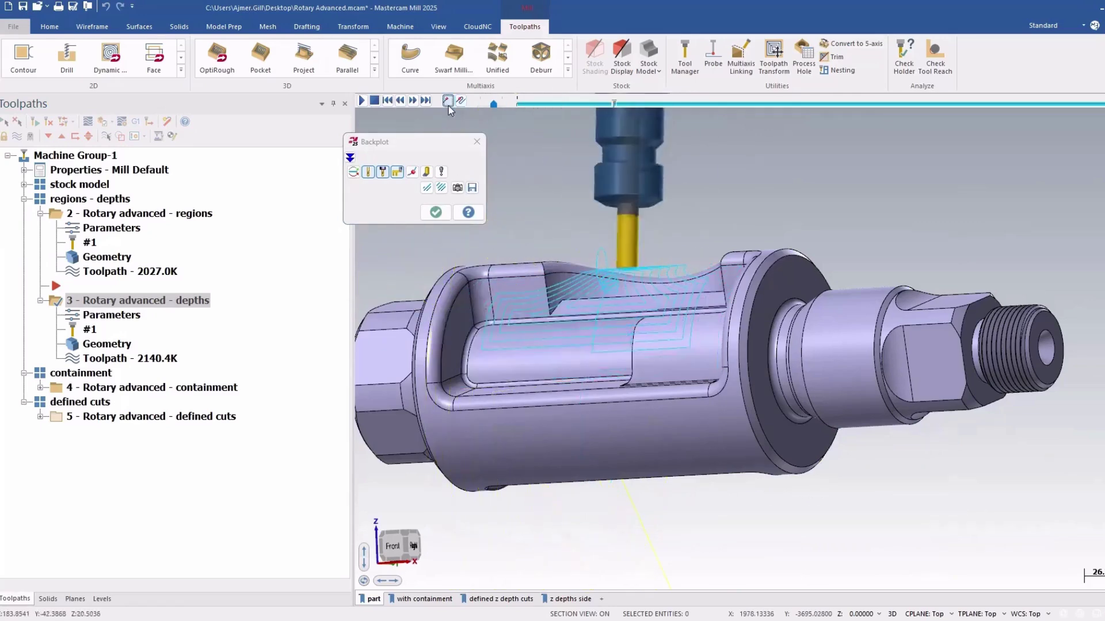
middle_drag(664, 463, 630, 470)
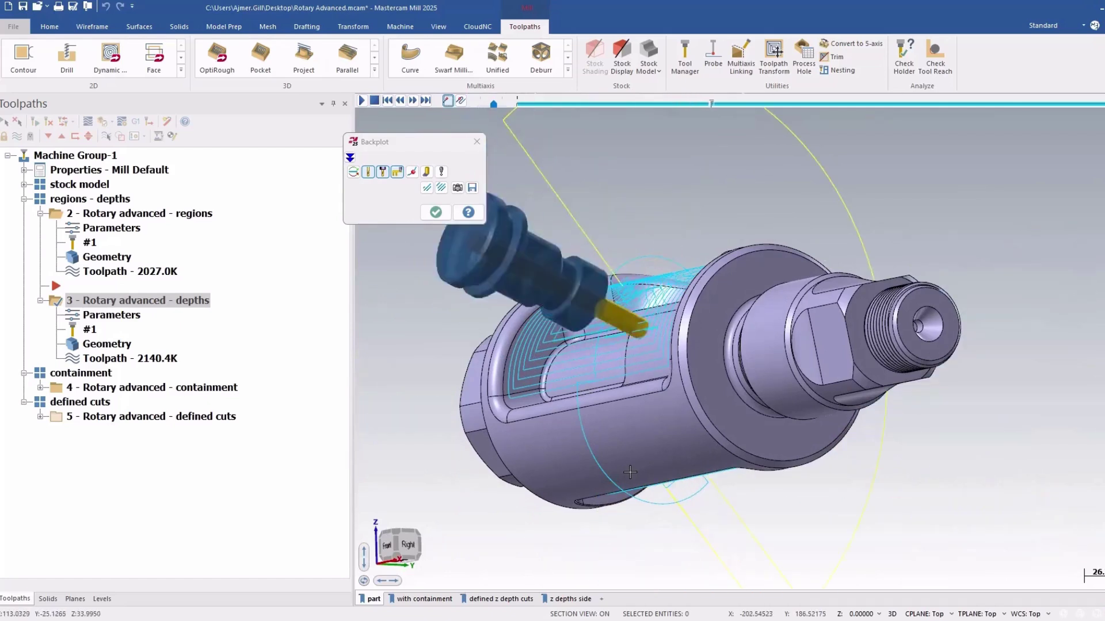
click(436, 216)
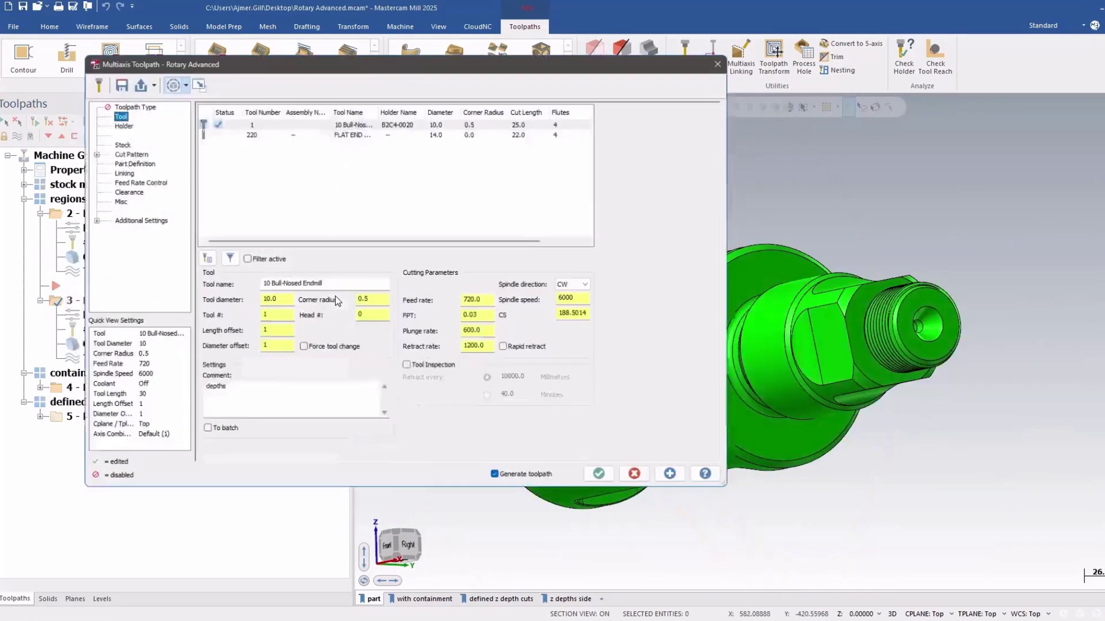
click(125, 152)
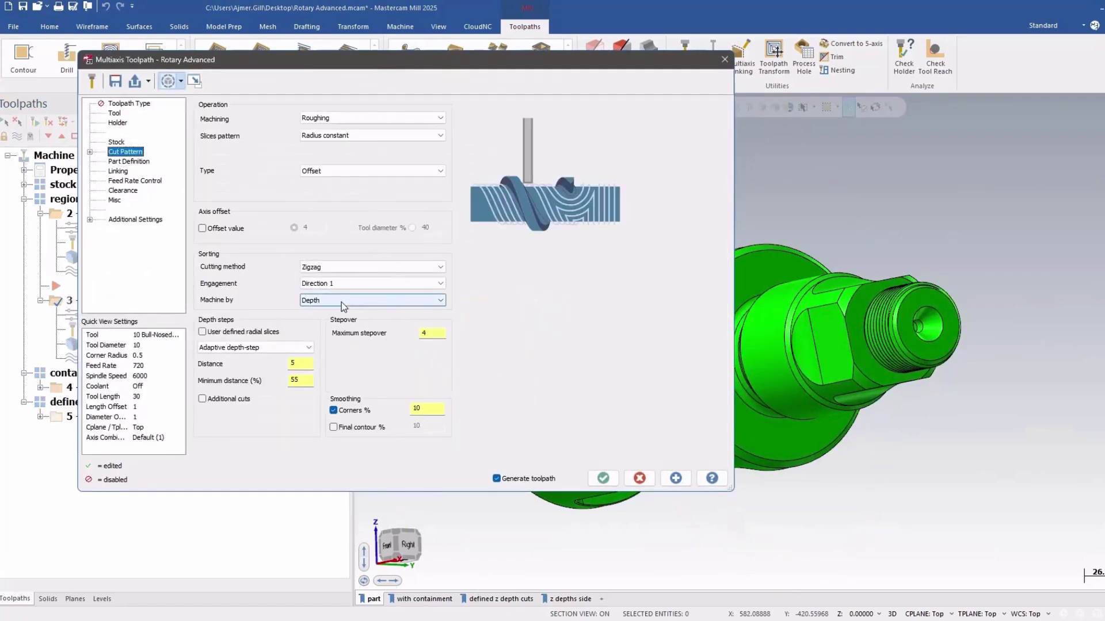
click(724, 59)
Collapse the regions and depths operations, move the insert arrow into the containment group, and expand and select the 4 - Rotary advanced - containment operation
click(50, 374)
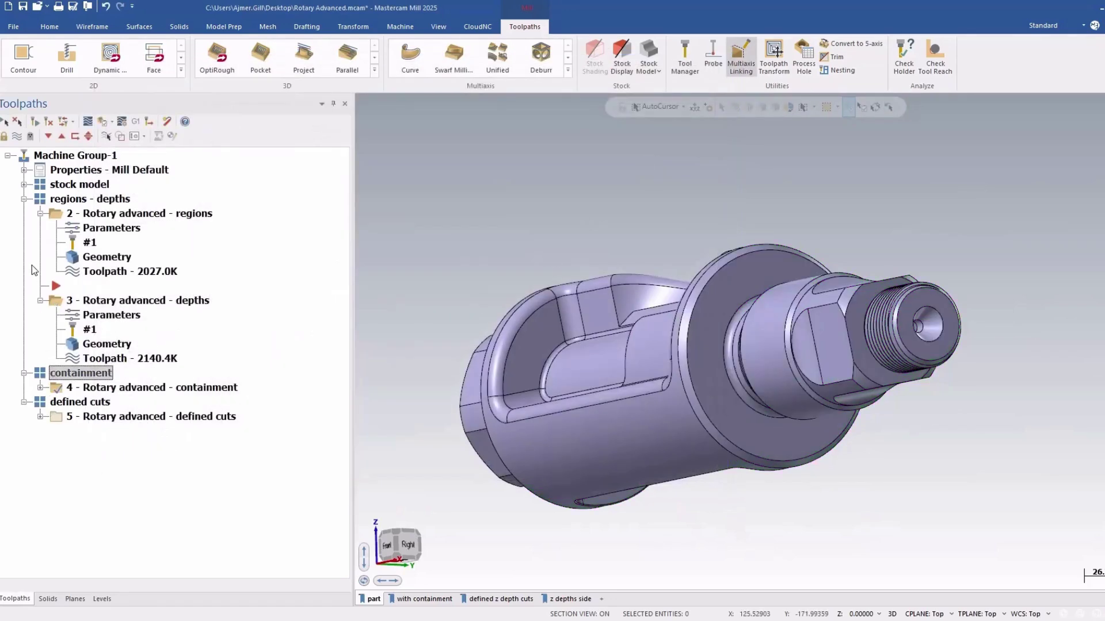
click(40, 214)
click(40, 242)
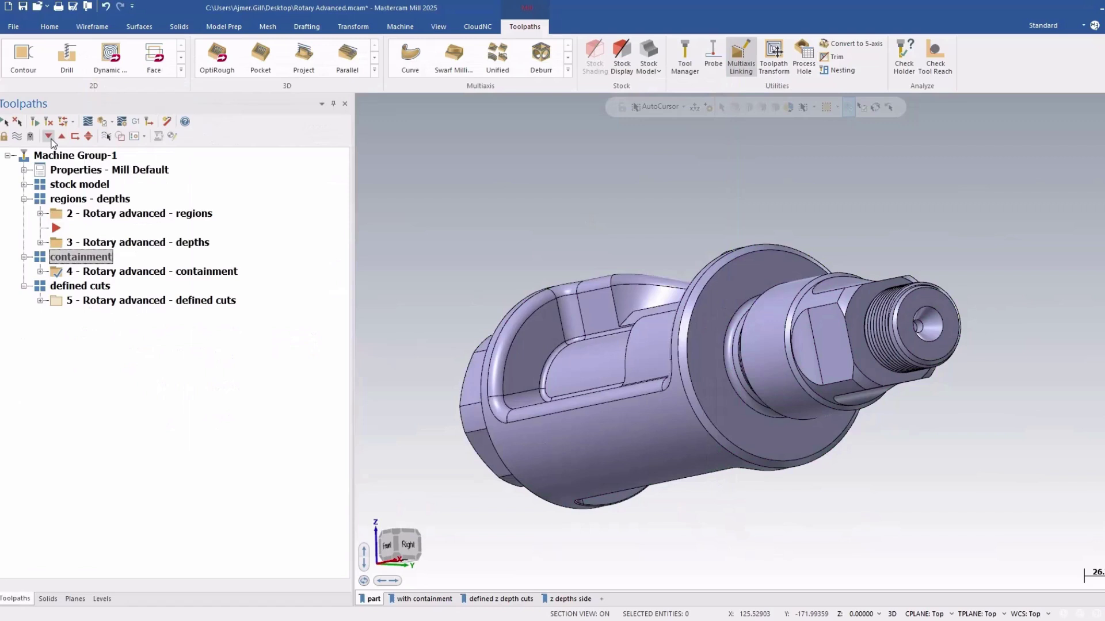
click(49, 136)
click(40, 271)
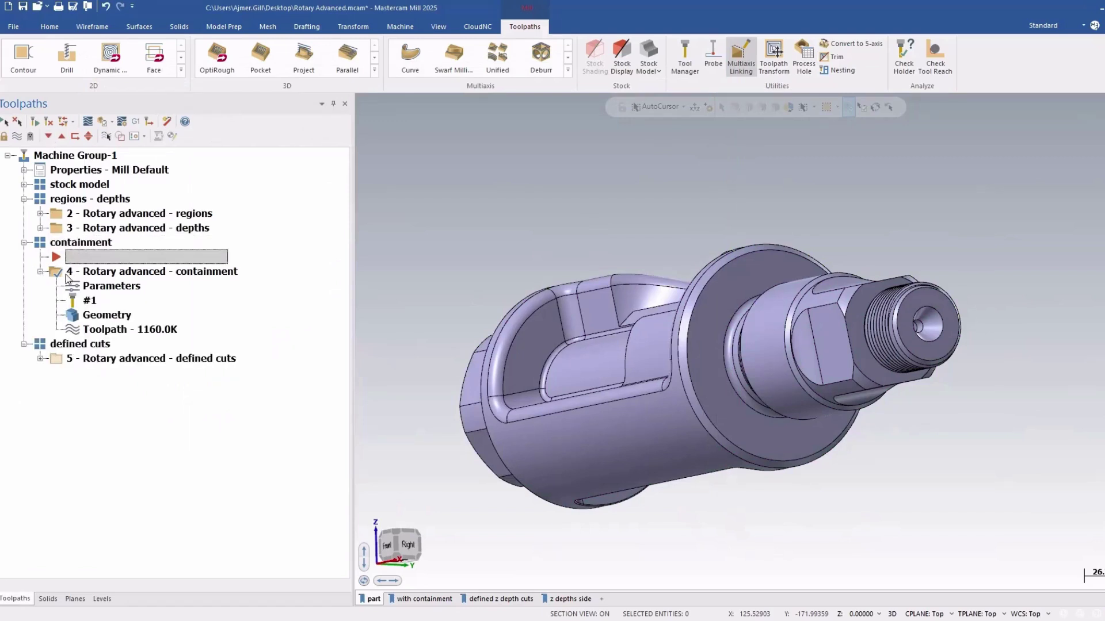
click(115, 271)
Show the saved "with containment" view, and select the boundary chain around the pocket to highlight it, then clear the selection
right_click(652, 267)
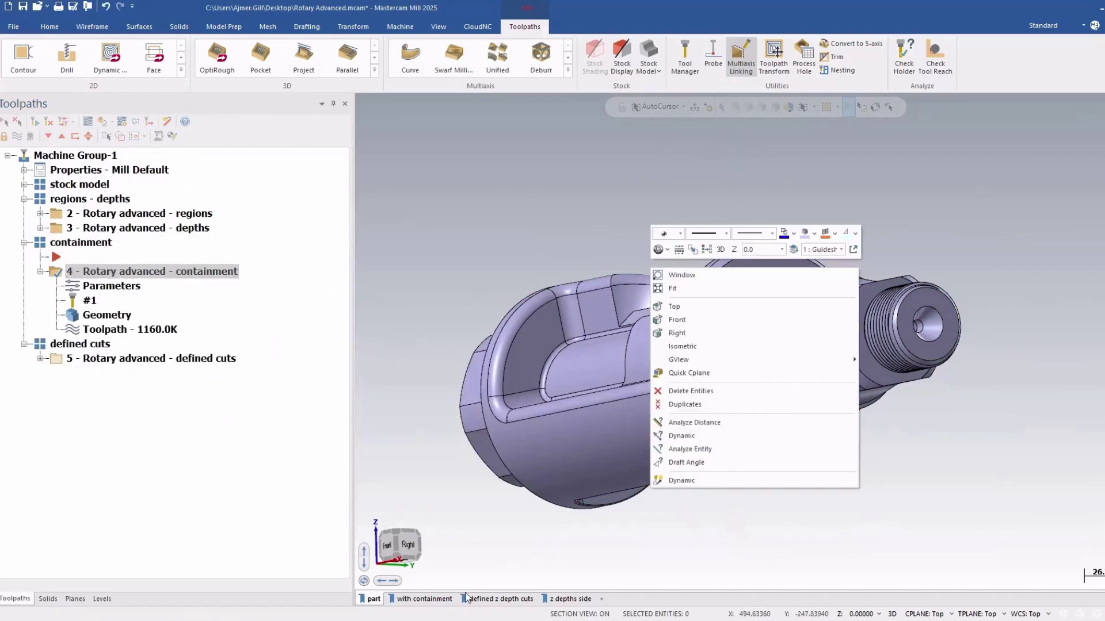
click(446, 600)
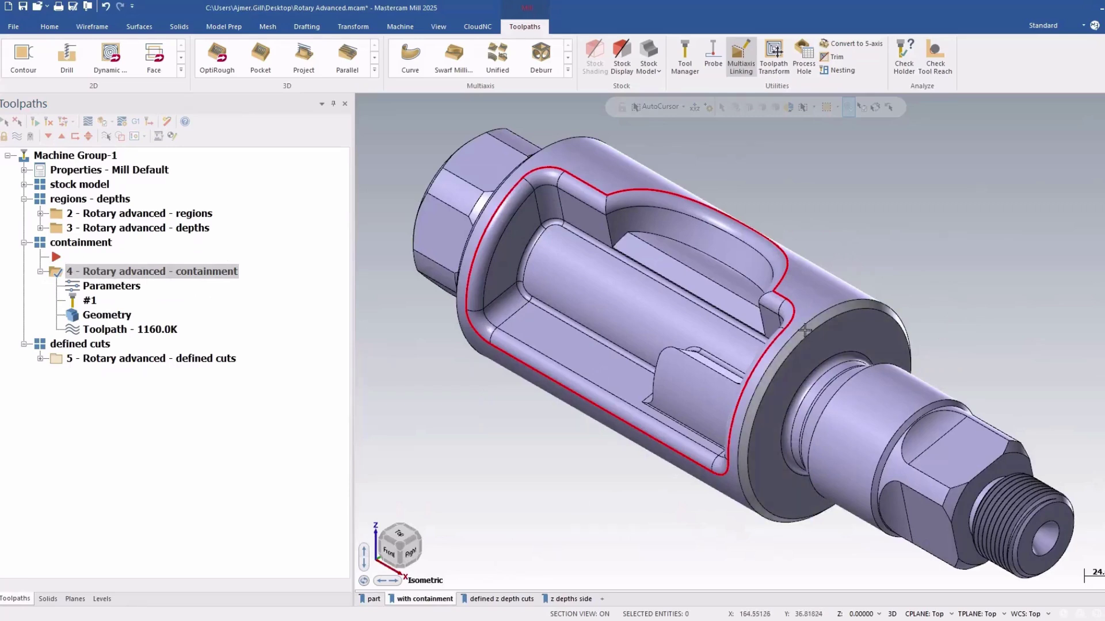
shift+click(790, 316)
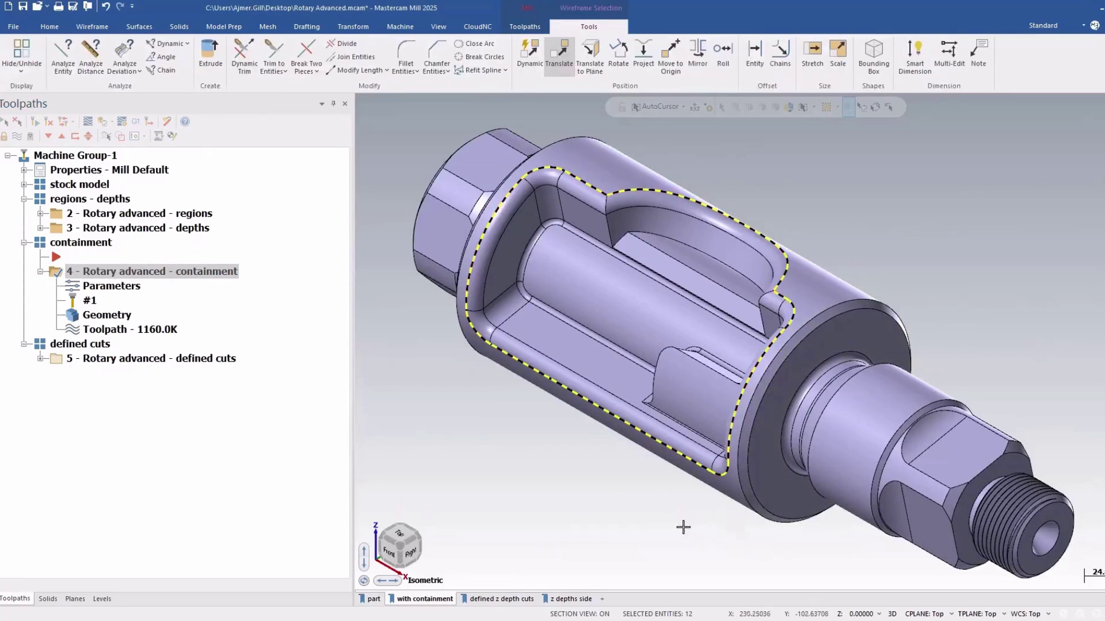
key(Escape)
click(110, 232)
click(112, 220)
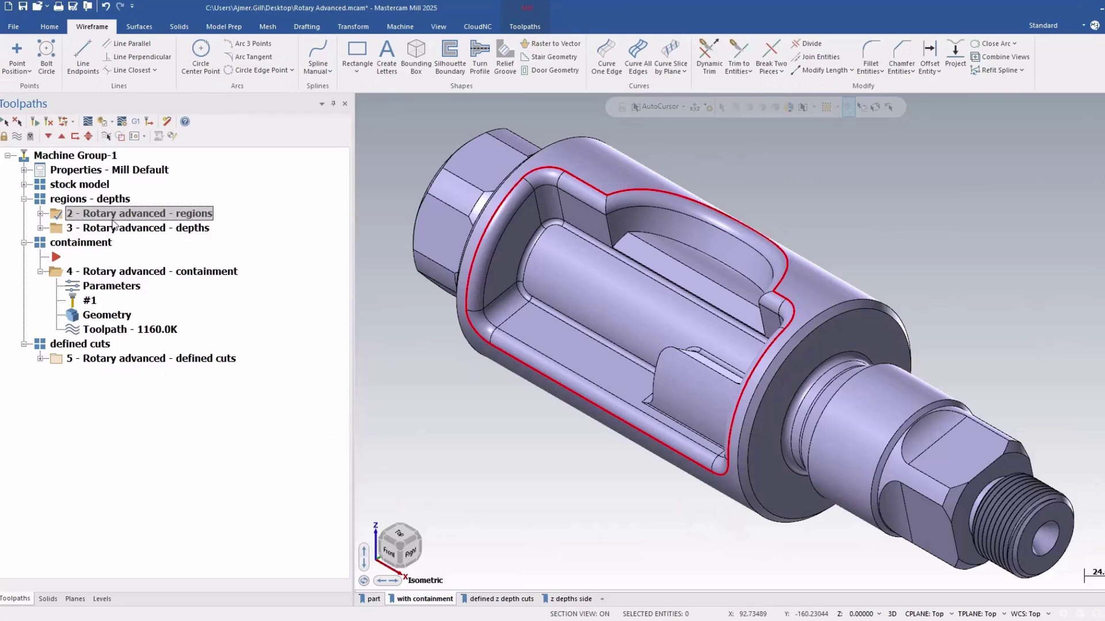
Turn off Containment in the containment operation's part definition and regenerate its toolpath
click(126, 274)
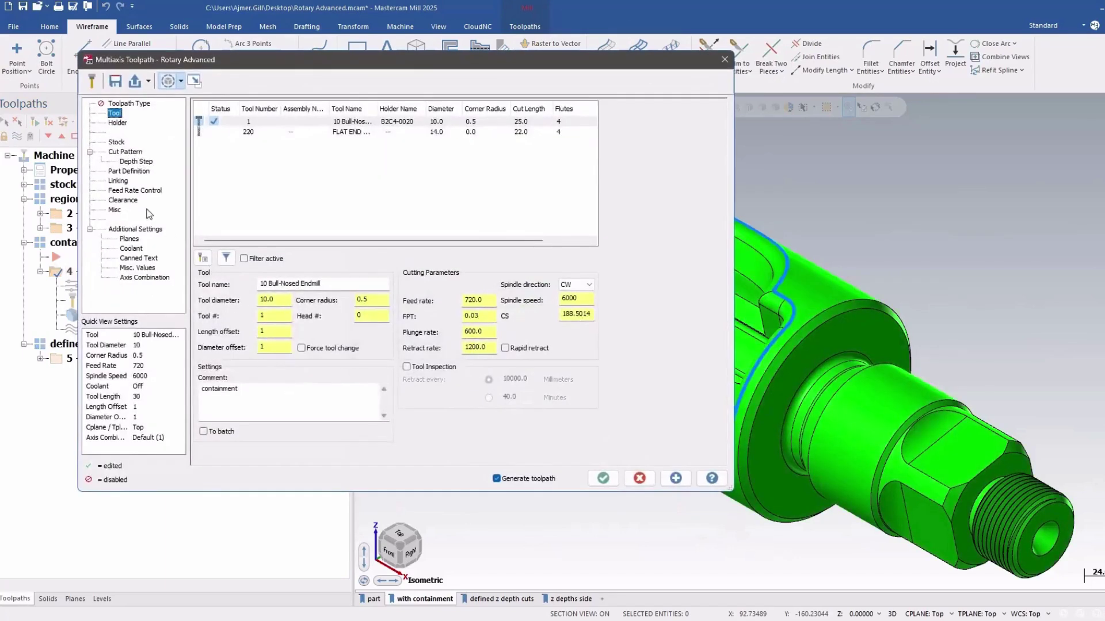
click(128, 171)
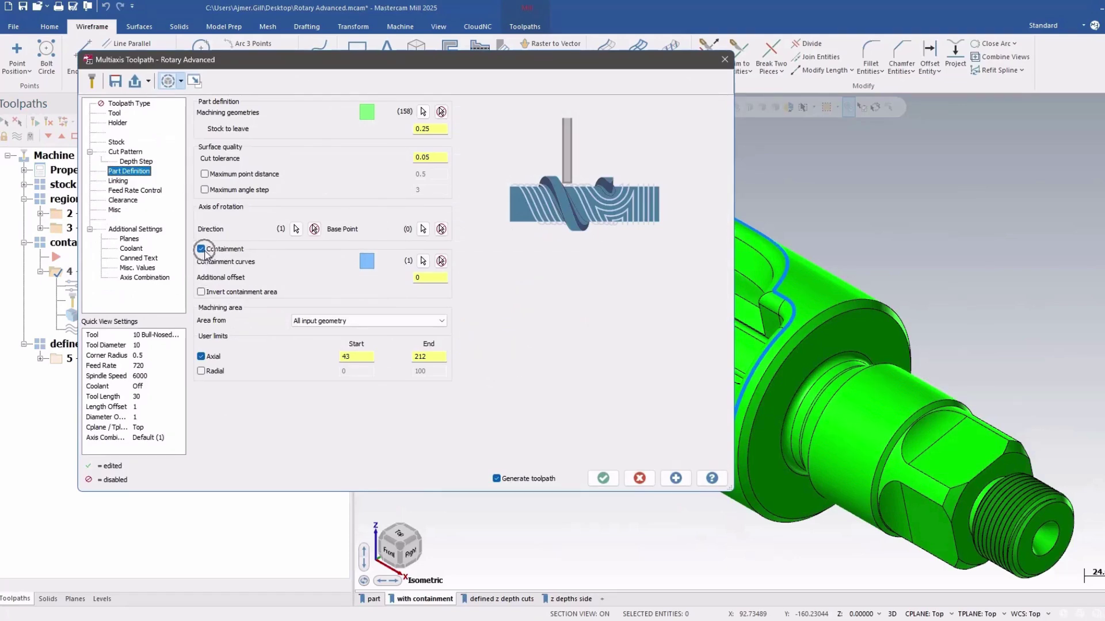
click(202, 249)
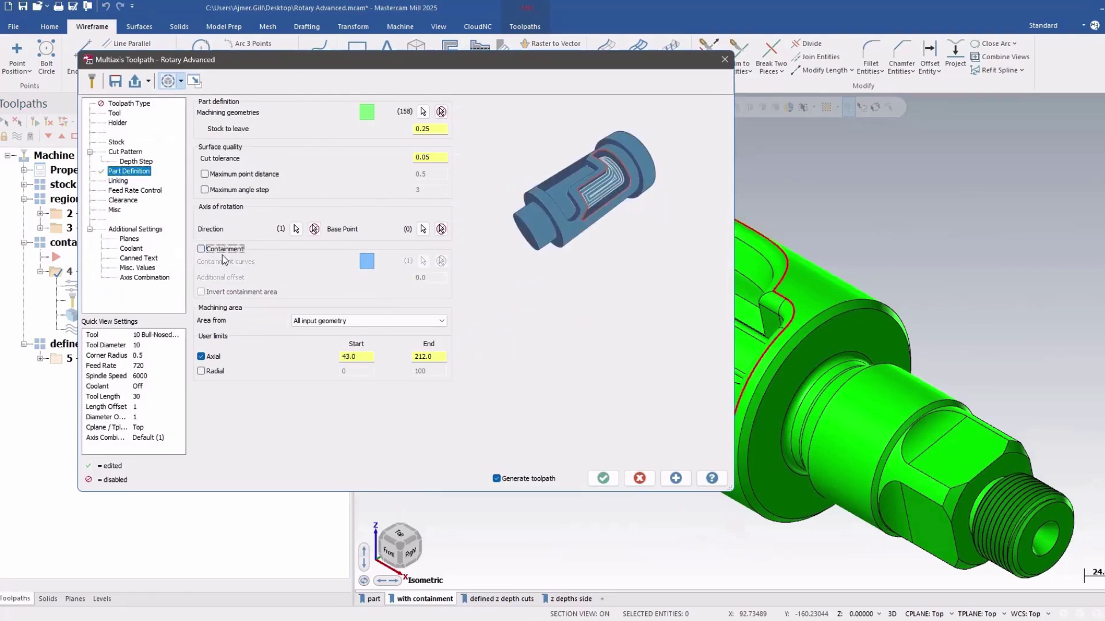
click(602, 479)
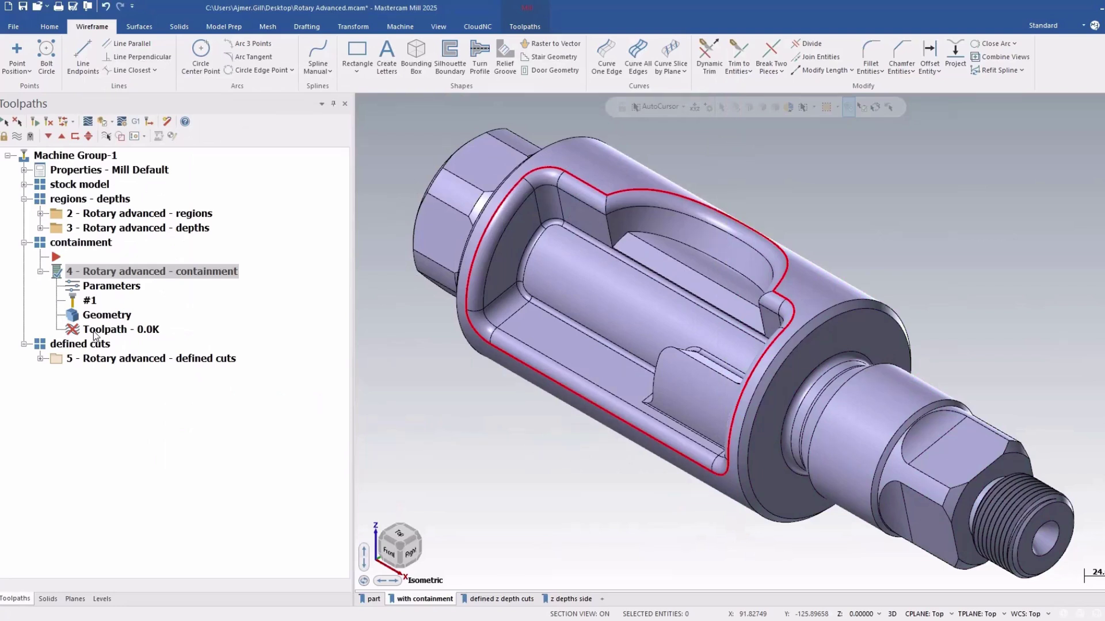
Backplot the containment operation's toolpath generated without containment and examine which pockets it machines around the part
click(149, 330)
middle_drag(697, 332, 748, 476)
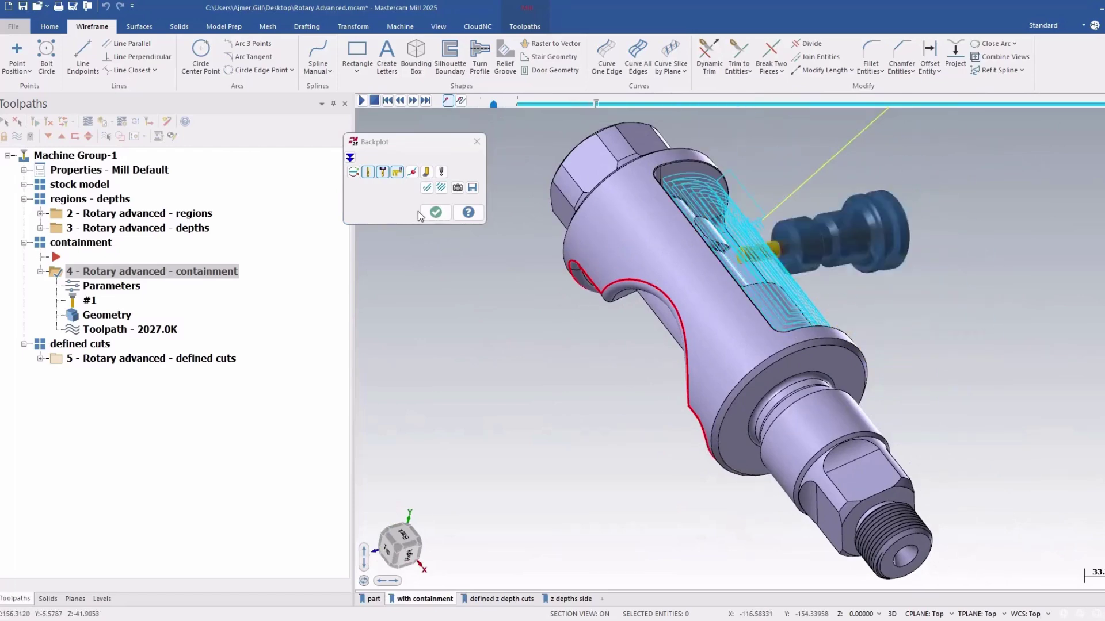
click(432, 213)
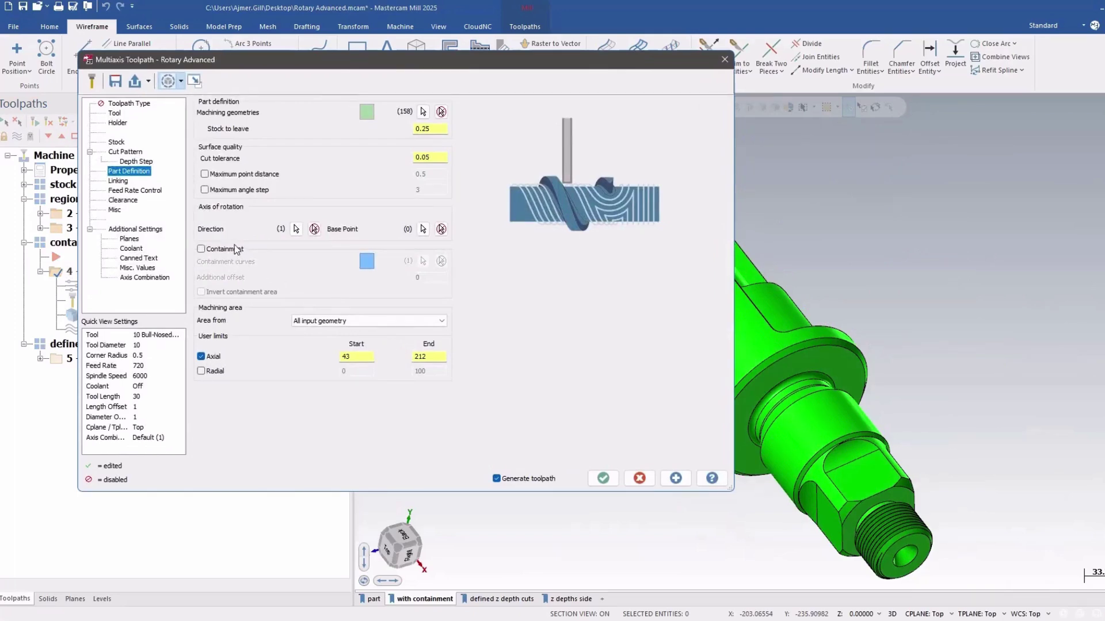
Turn Containment back on in the part definition and accept the existing chain around the pocket as the containment curve
click(232, 251)
click(423, 260)
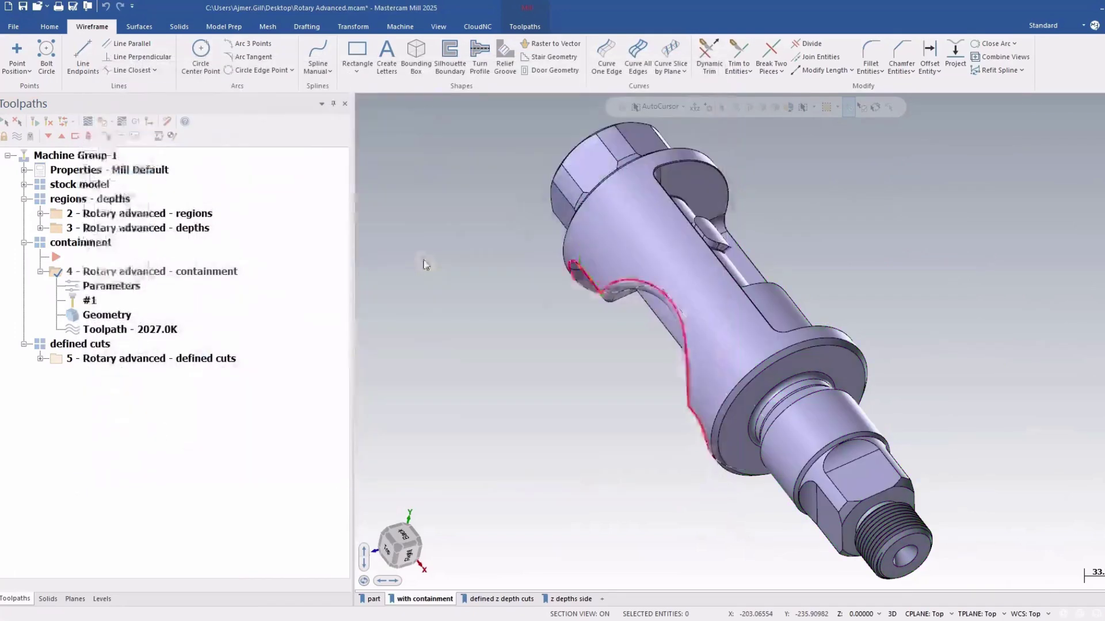
middle_drag(558, 330, 721, 205)
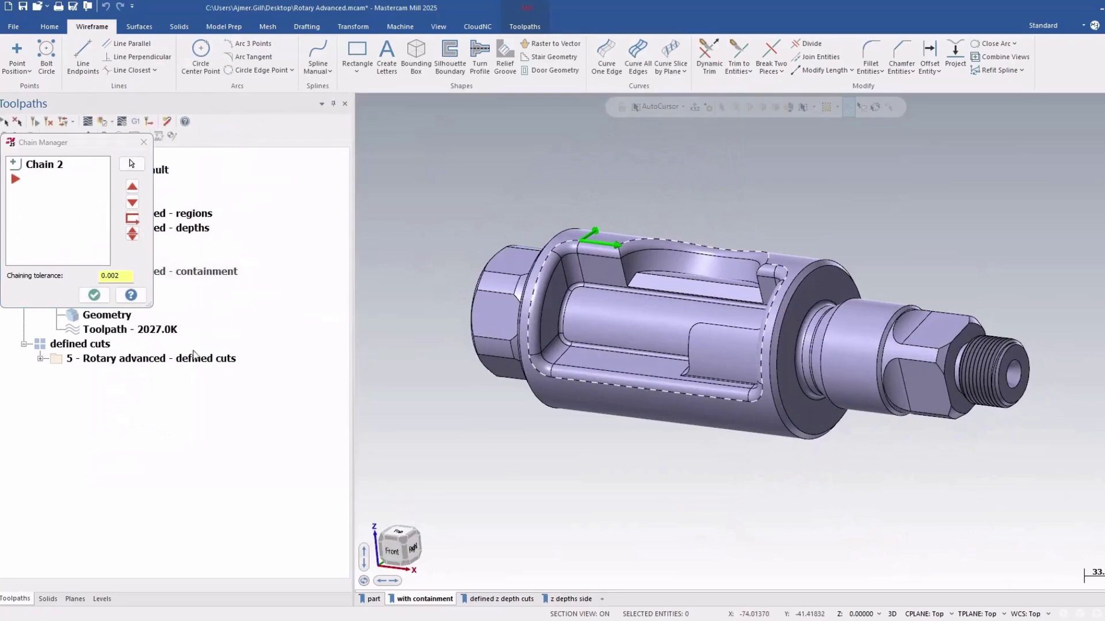
click(94, 295)
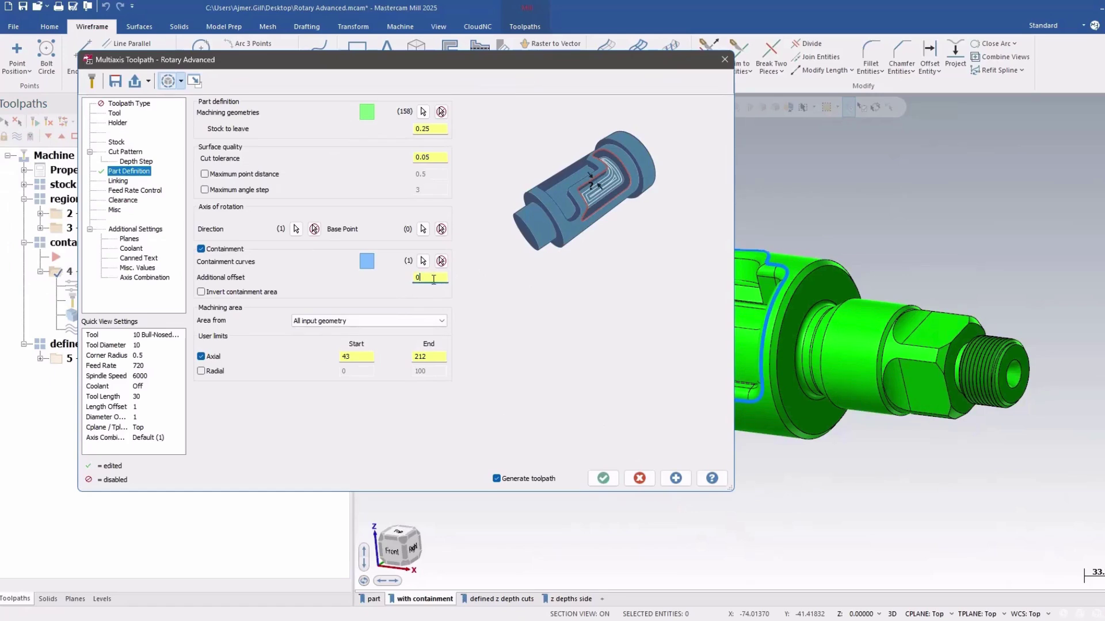
Regenerate the containment operation's toolpath with Containment on and backplot it to examine the cuts within the pocket boundary
click(608, 480)
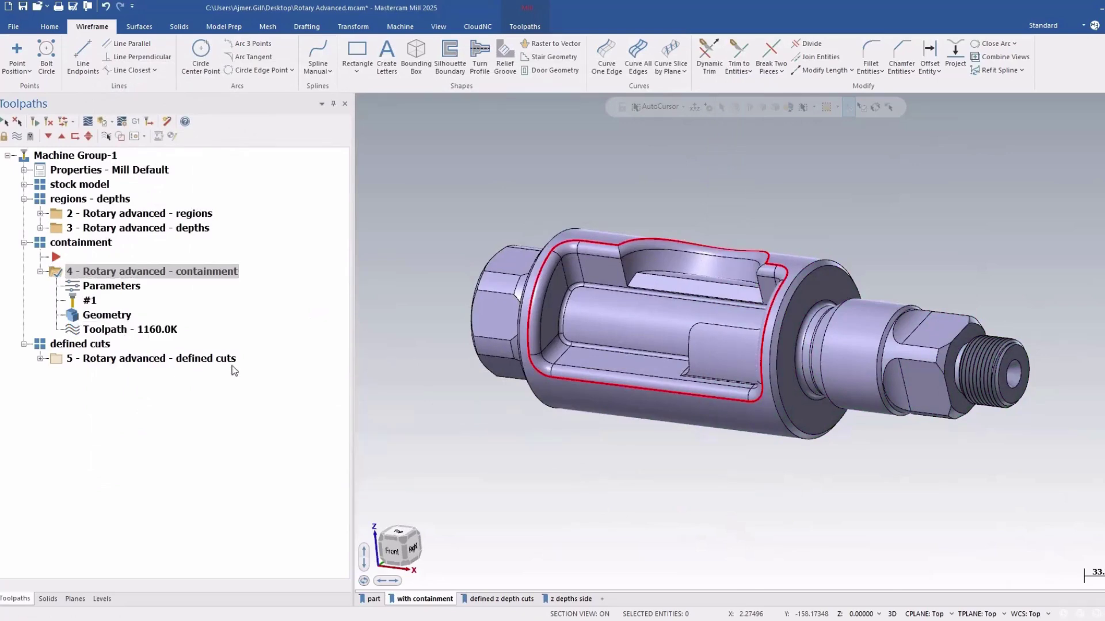
key(s)
middle_drag(655, 446, 592, 393)
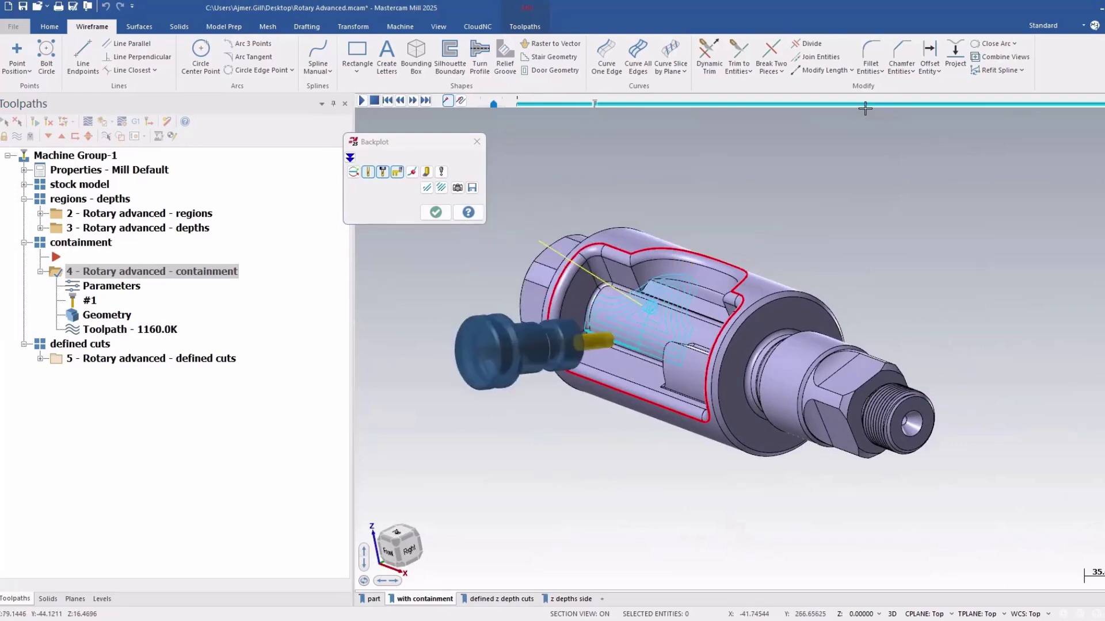
click(436, 213)
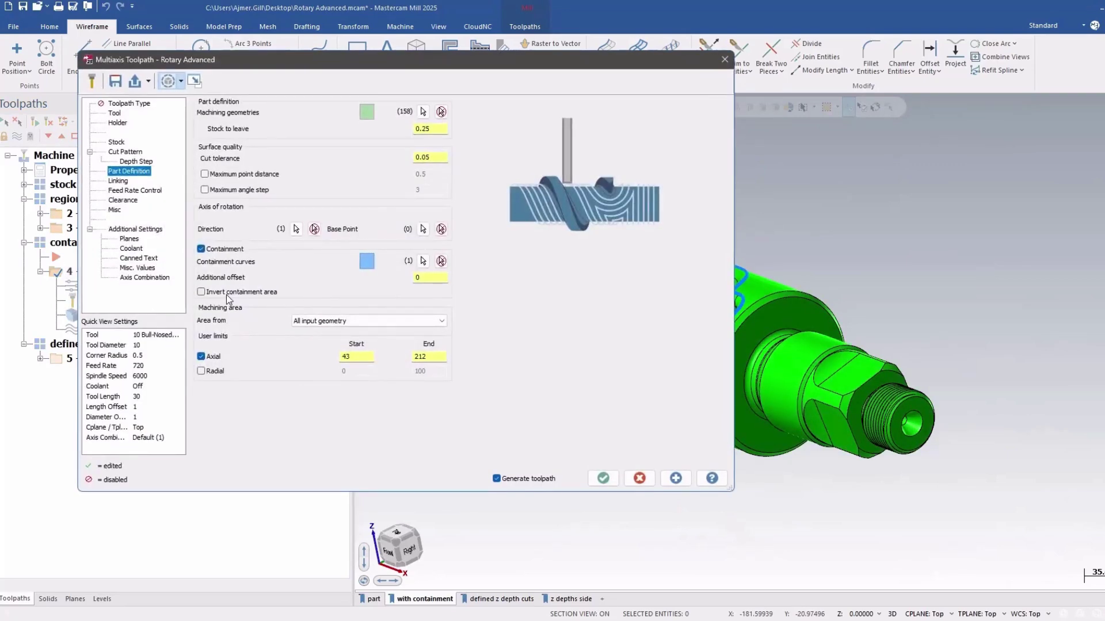
Turn on Invert containment area in the containment operation's part definition and regenerate its toolpath
click(227, 293)
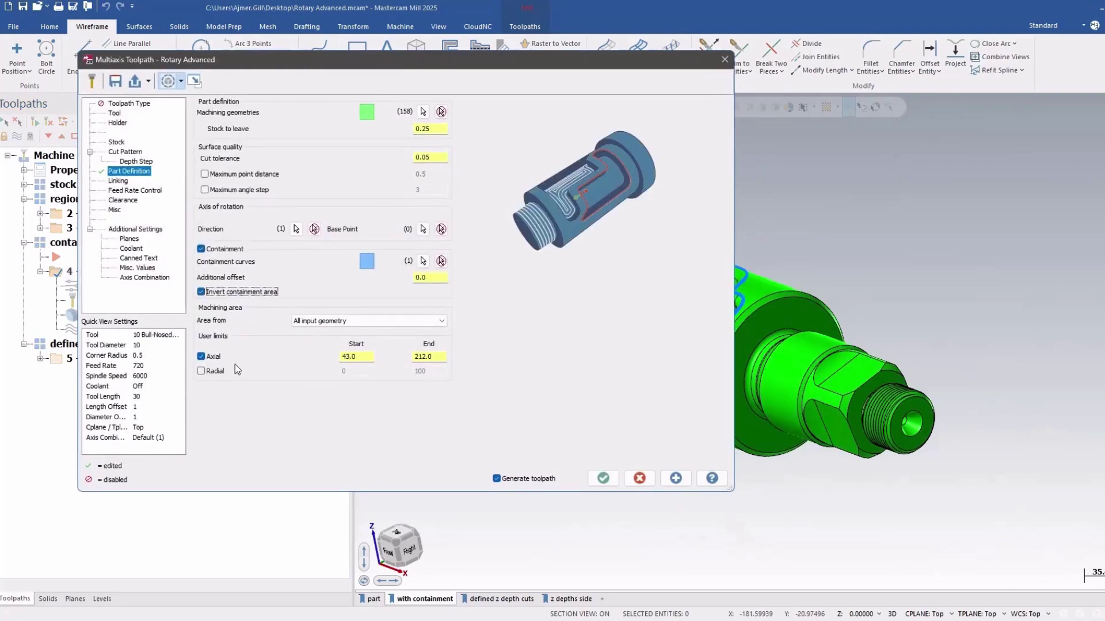
click(603, 478)
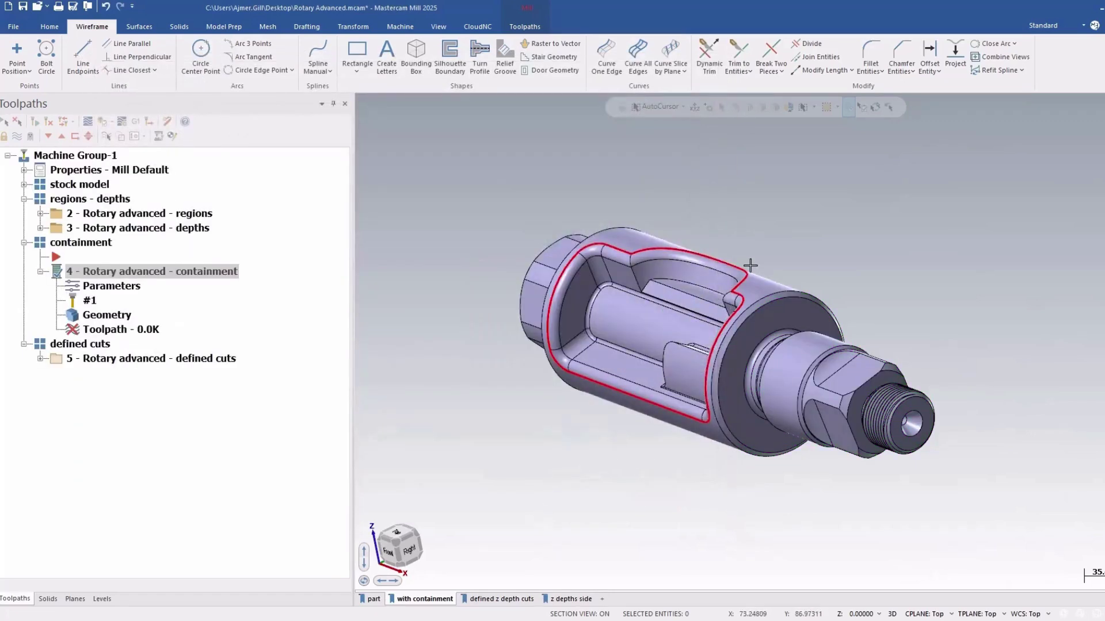
Backplot the inverted containment toolpath, examine the cuts on the opposite side of the part, and restore the isometric view
middle_drag(750, 266, 572, 458)
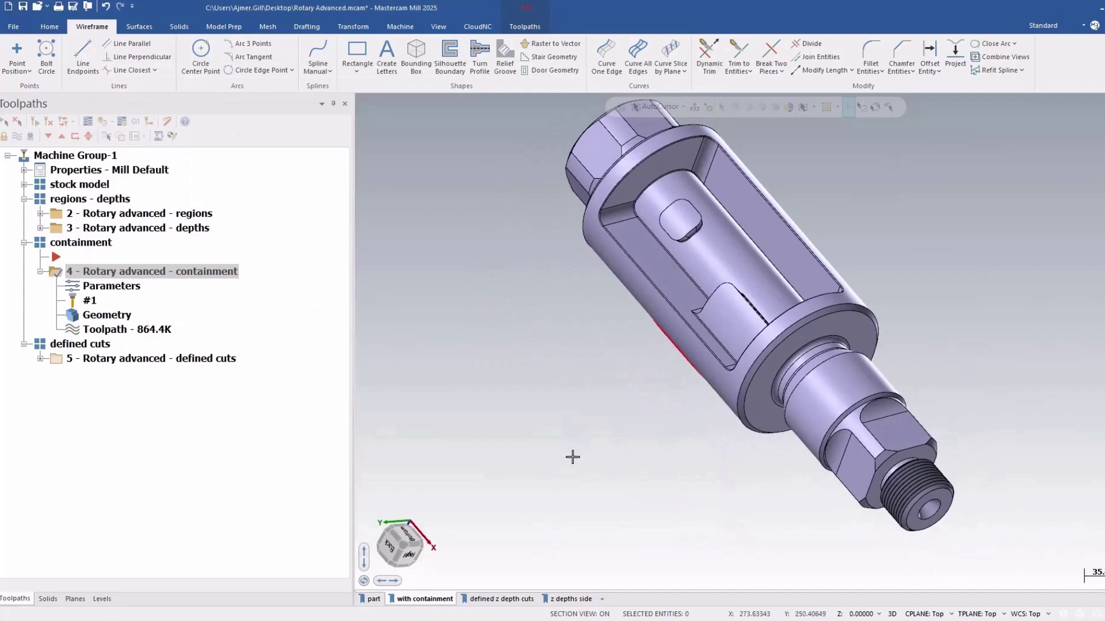
scroll(412, 407, down, 1)
click(163, 332)
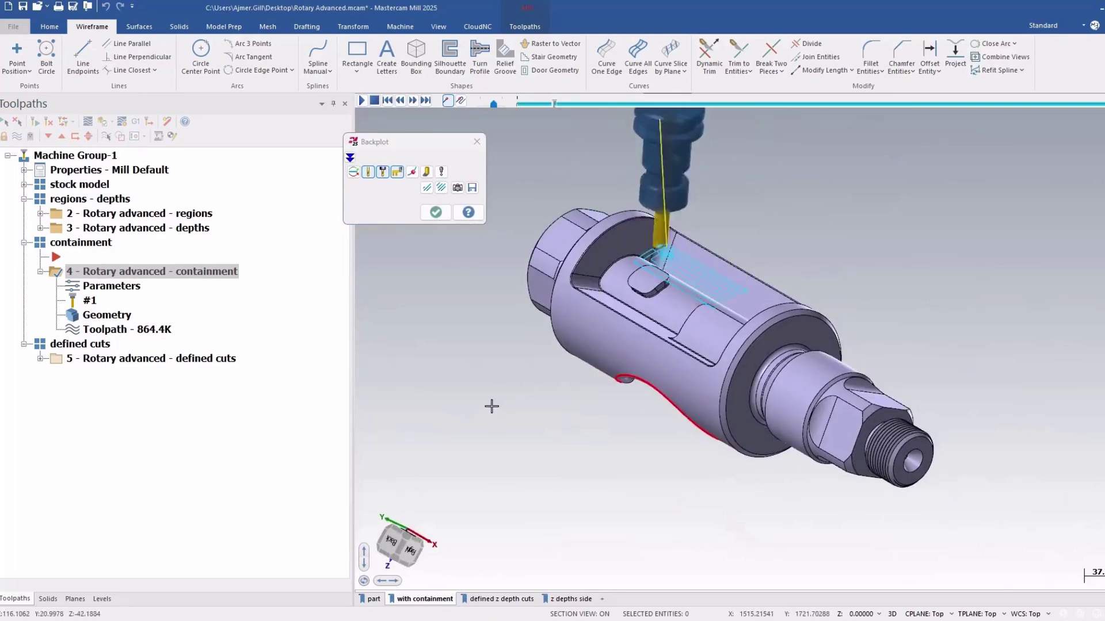
scroll(498, 353, up, 3)
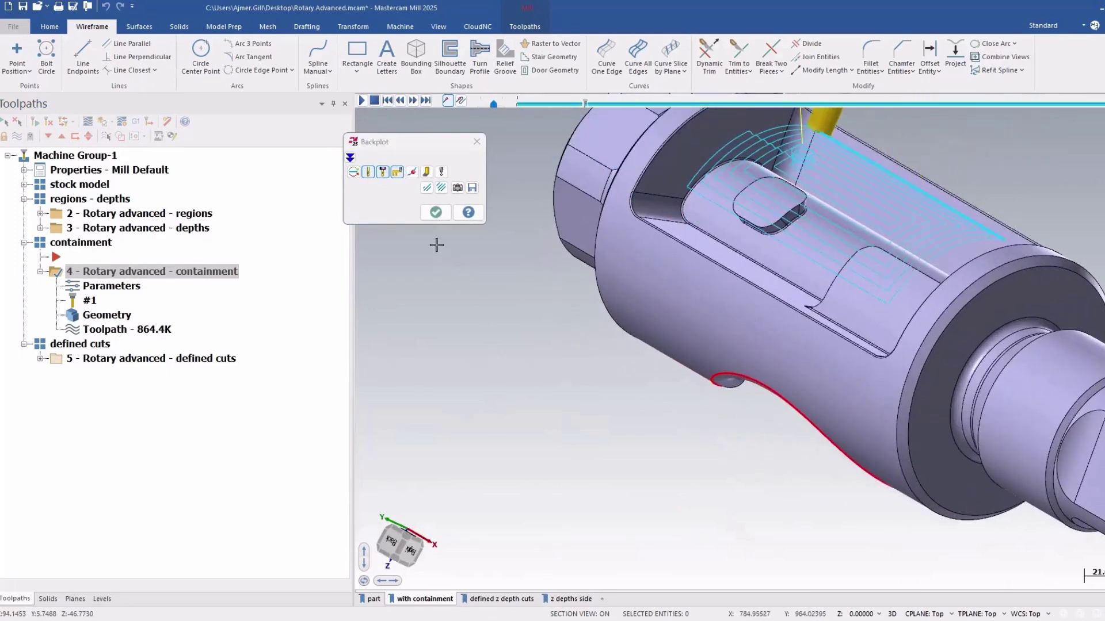
click(437, 213)
right_click(505, 300)
click(539, 381)
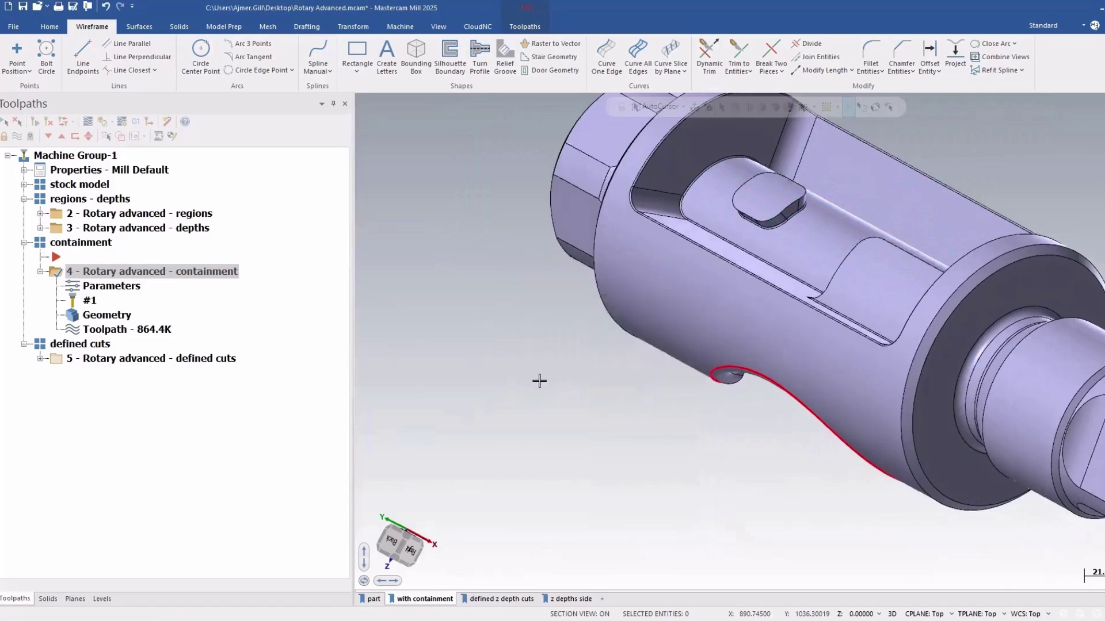
Expand the defined cuts operation and show the saved "defined z depth cuts" view to examine the radius dimensions on the section
click(93, 362)
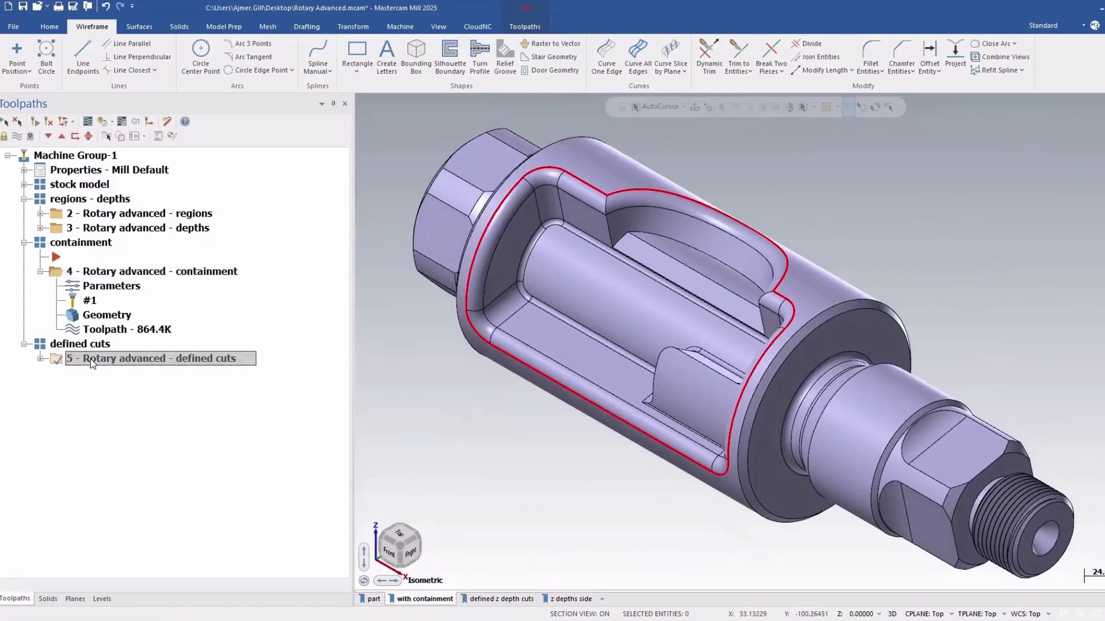
click(41, 271)
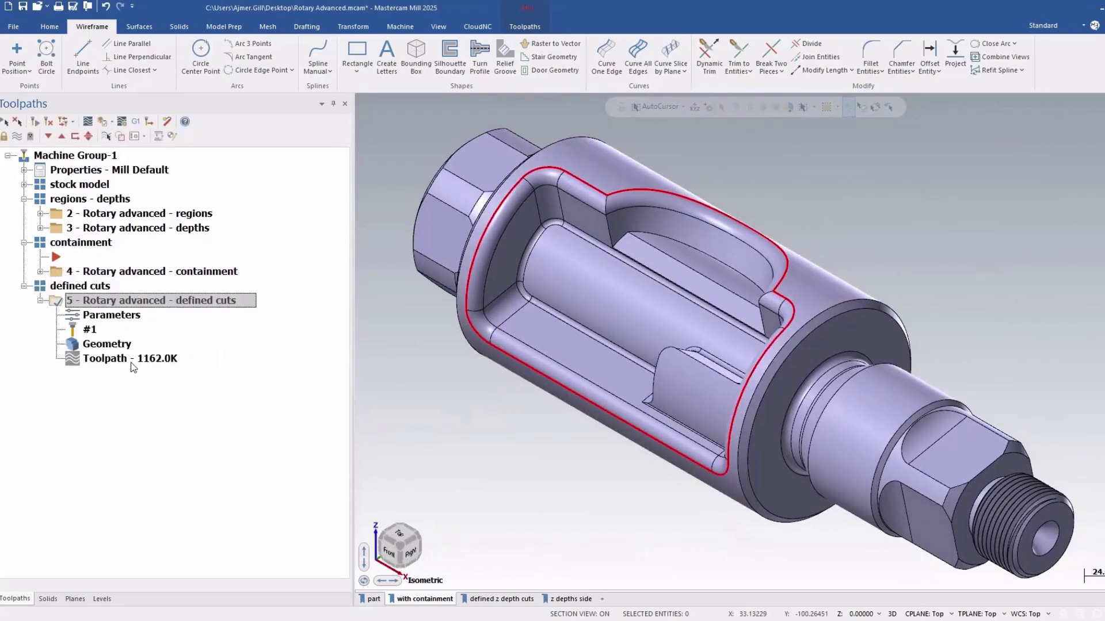
scroll(661, 375, up, 4)
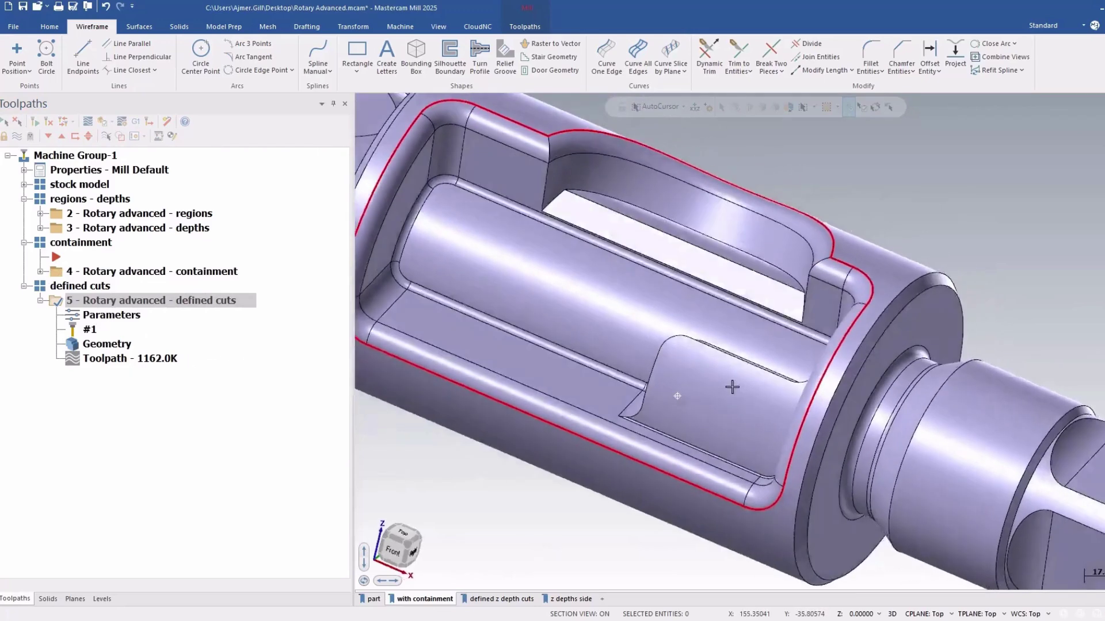
middle_drag(732, 386, 674, 353)
scroll(670, 357, down, 1)
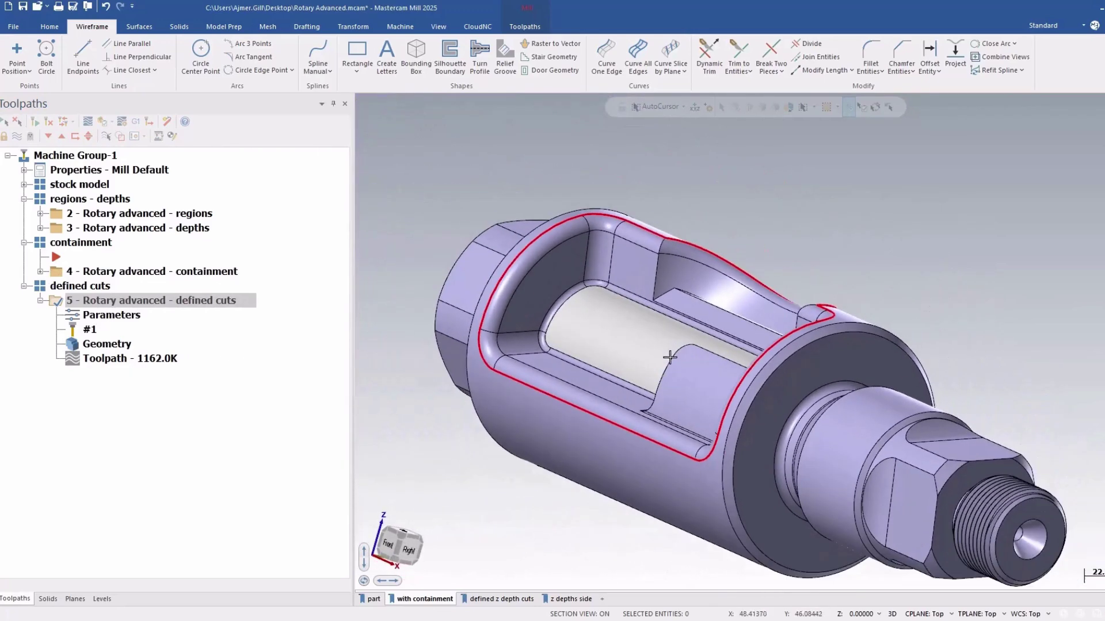
click(487, 601)
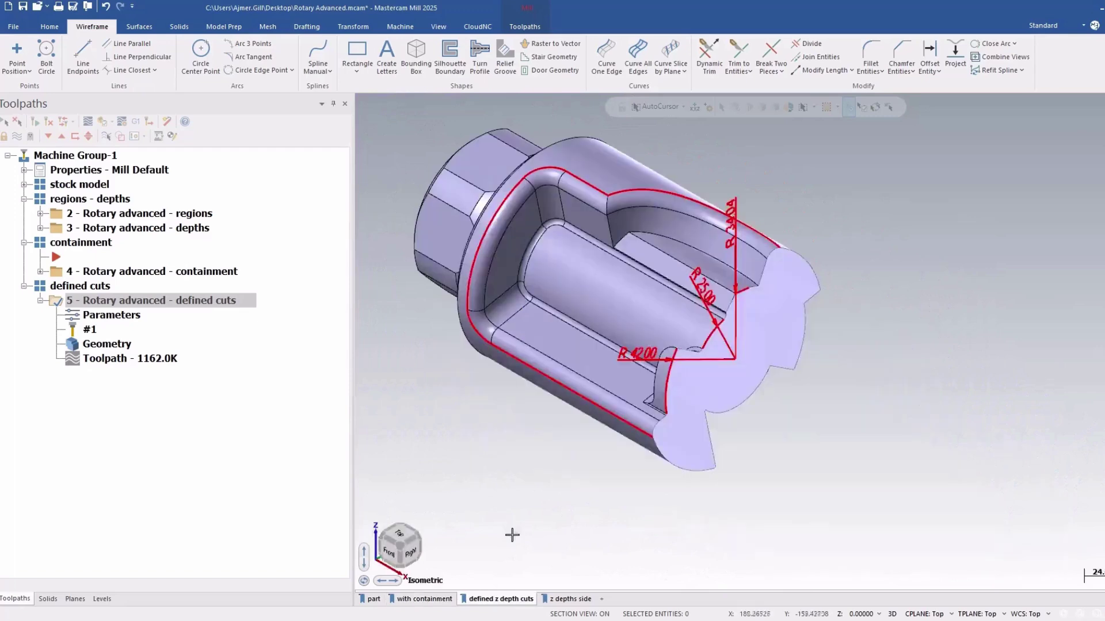
middle_drag(531, 483, 468, 448)
scroll(662, 406, up, 2)
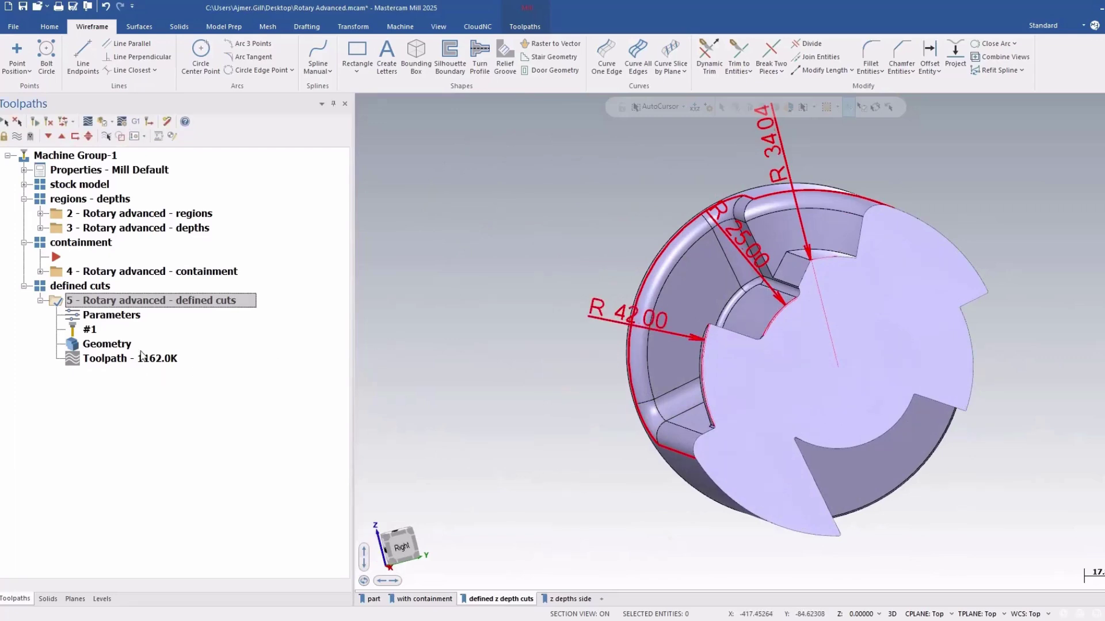
Compare the user defined radial slices in the defined cuts operation's cut pattern with the section's radius dimensions, and accept the parameters
click(129, 316)
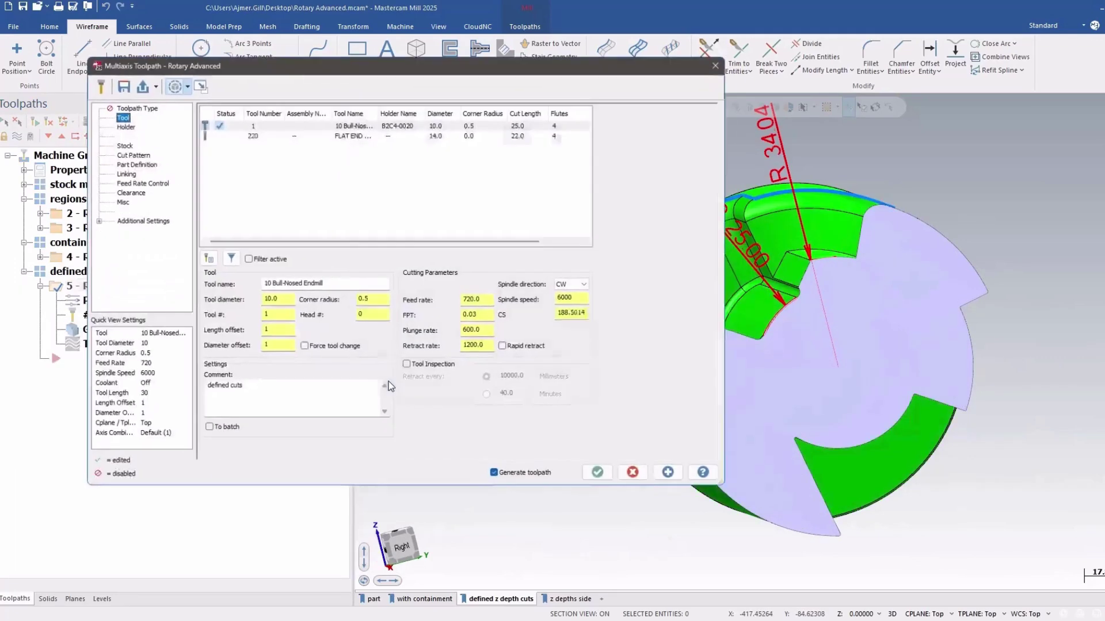
click(133, 155)
click(131, 153)
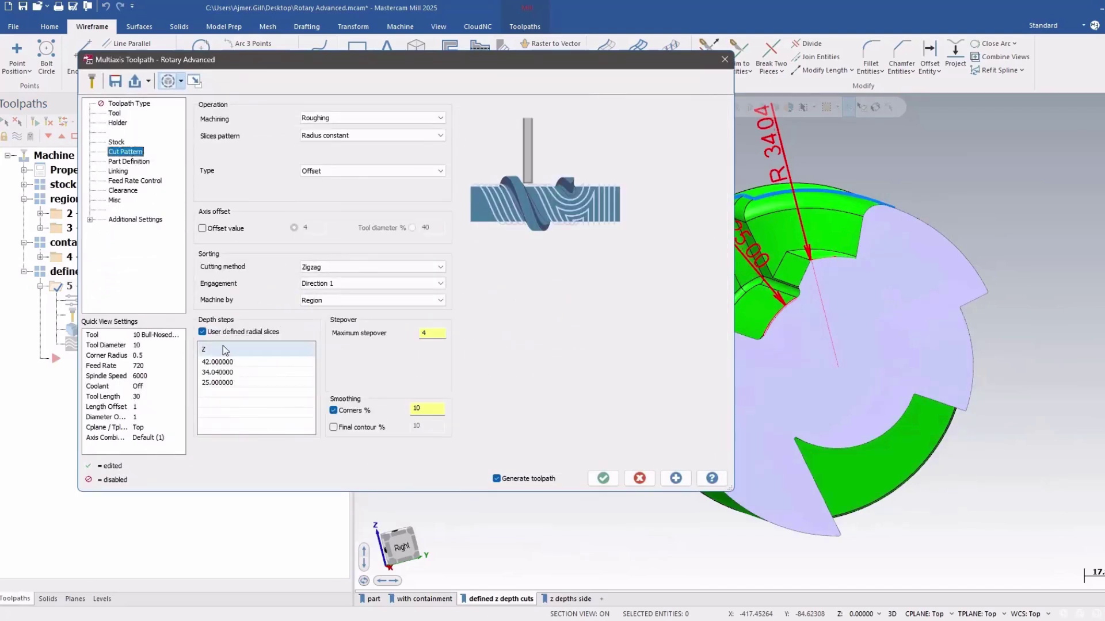
scroll(926, 483, down, 2)
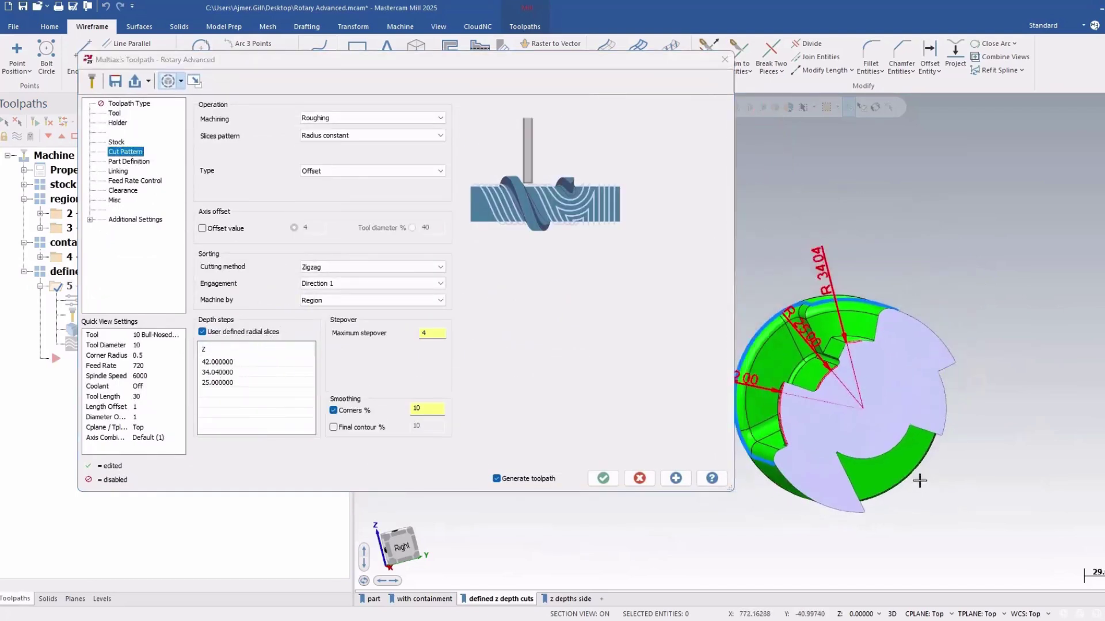
middle_drag(920, 481, 904, 475)
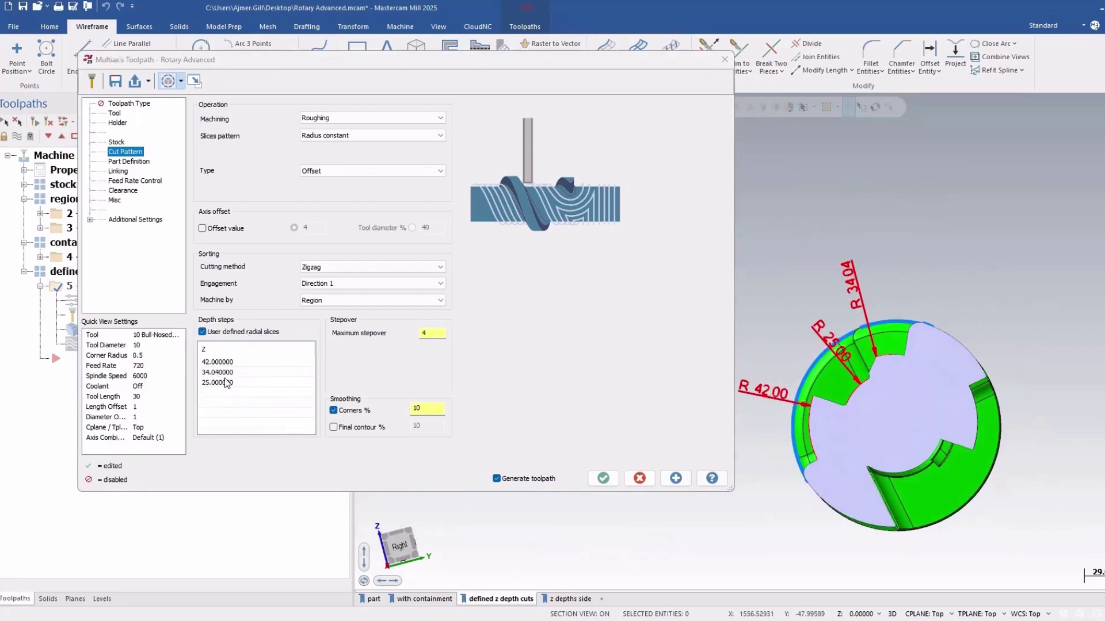
scroll(885, 336, up, 1)
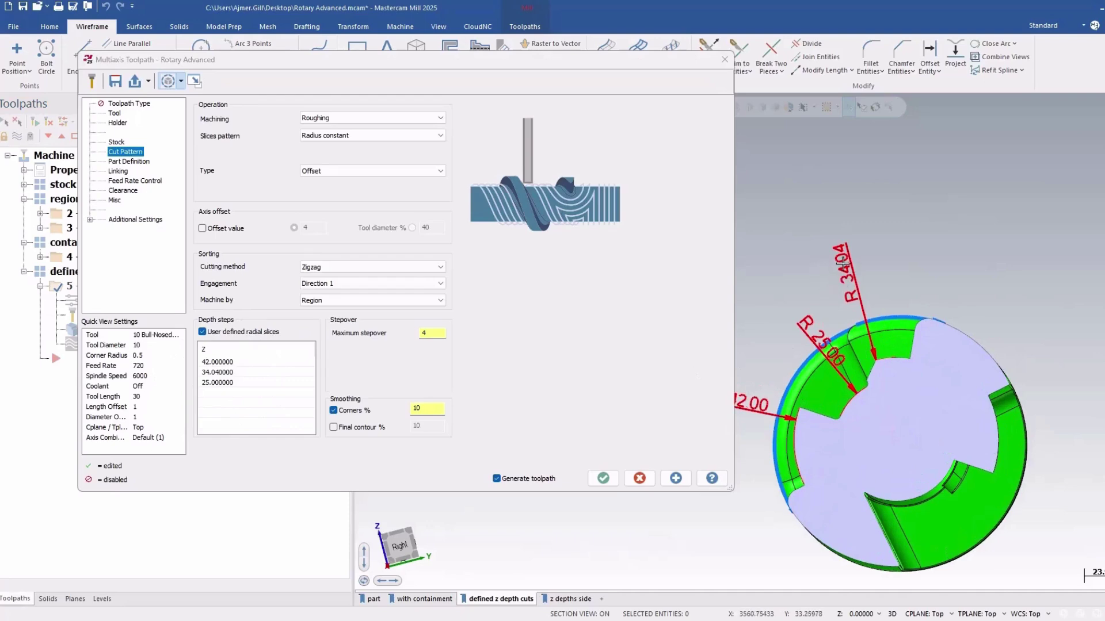
mouse_move(877, 368)
middle_down()
mouse_move(907, 375)
mouse_move(889, 375)
middle_up()
click(604, 482)
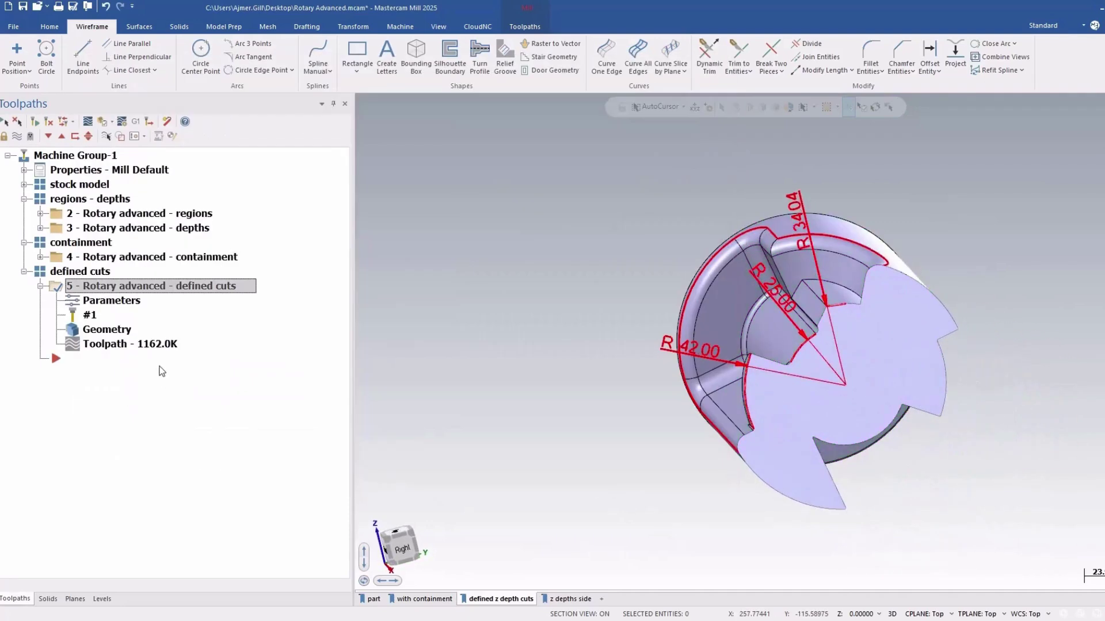
Start a backplot of the defined cuts operation and show the saved "z depths side" view of the section
click(154, 351)
right_click(600, 397)
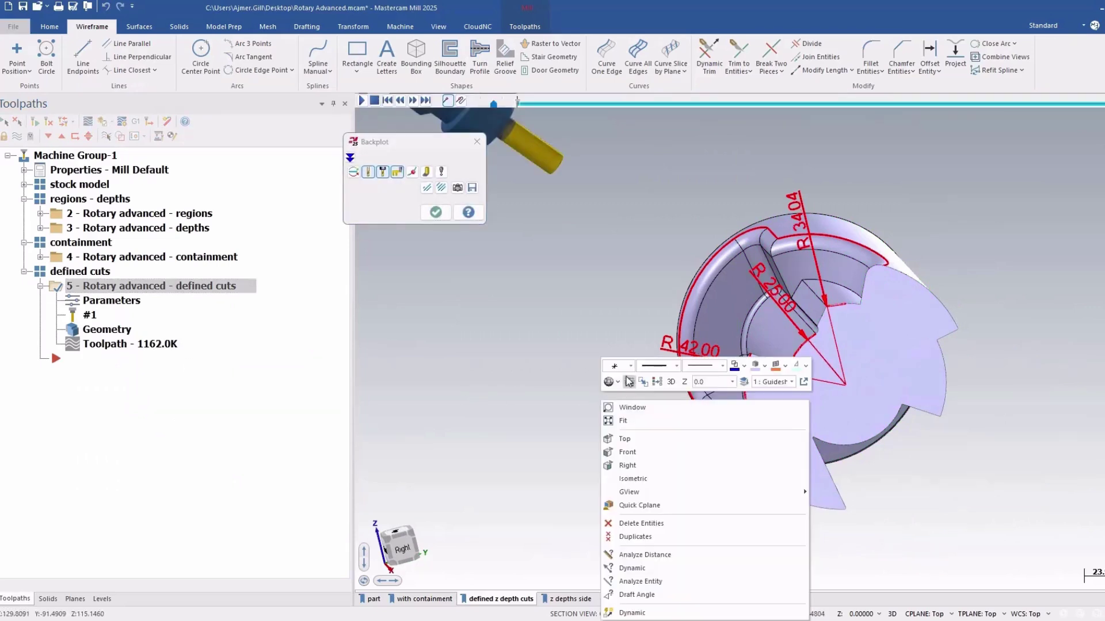
click(635, 471)
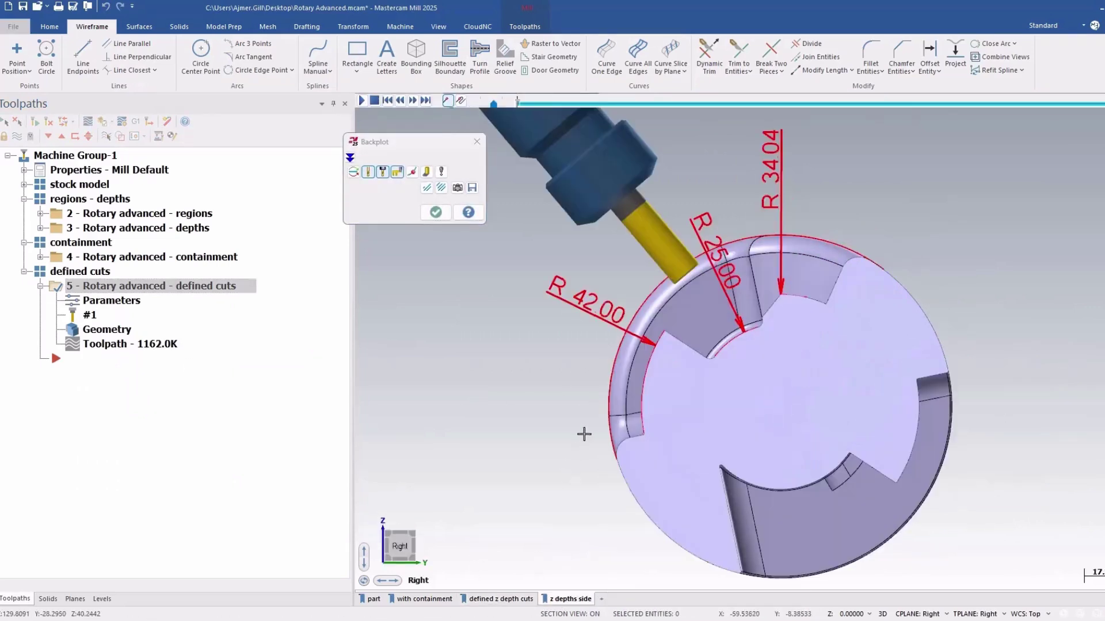
scroll(625, 271, up, 2)
key(r)
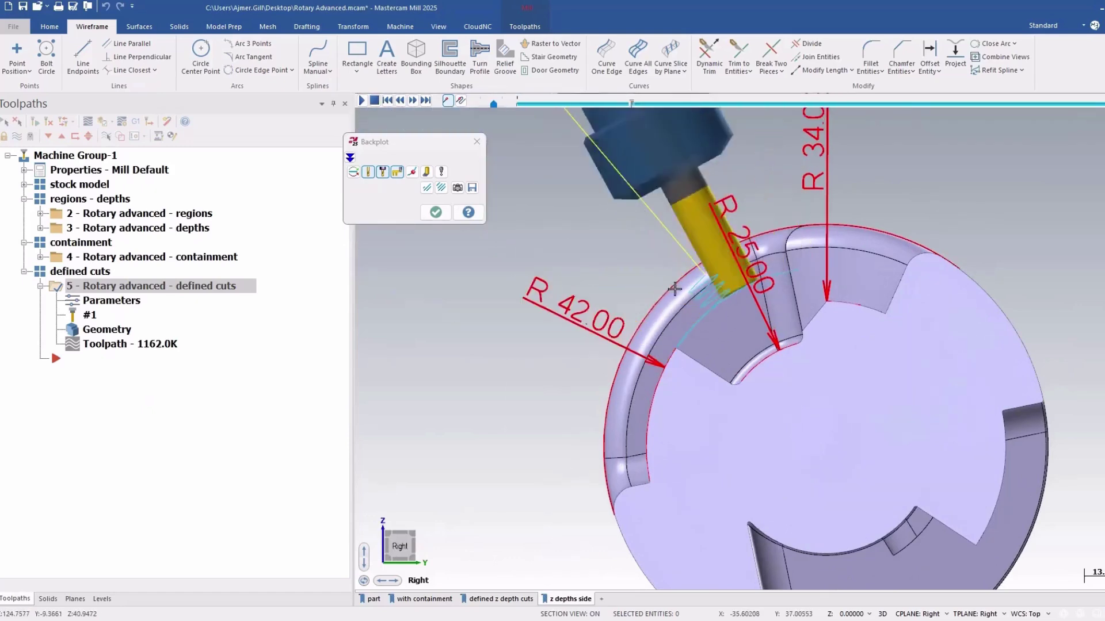
Run the backplot through the three dimensioned radii, examine the tool at each depth, and recheck the radial slices in the cut pattern
scroll(685, 345, up, 2)
scroll(695, 457, down, 2)
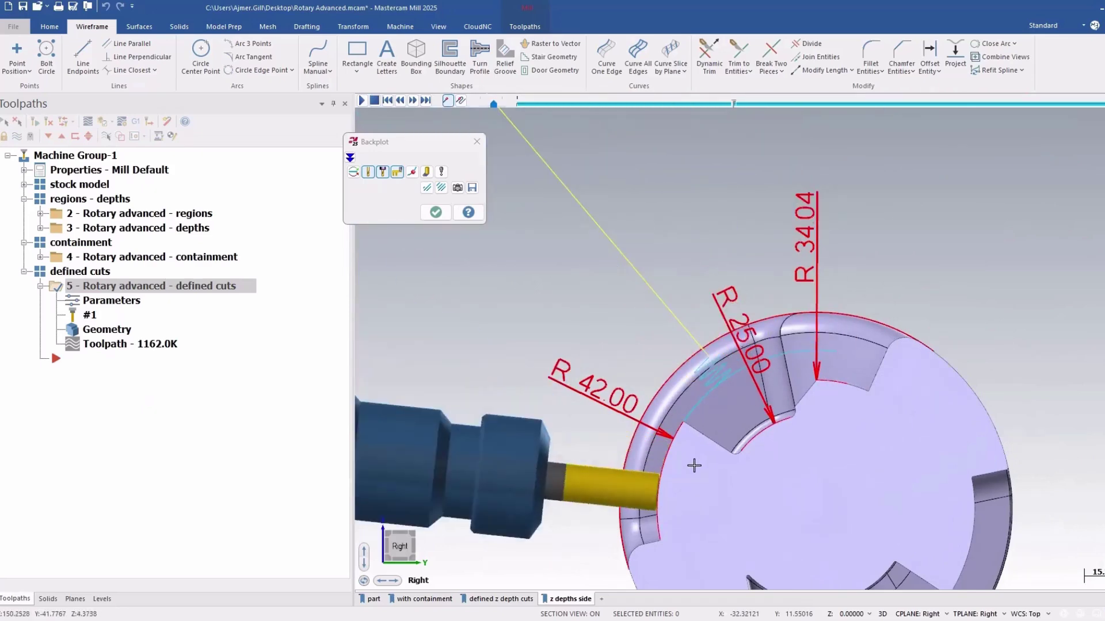
scroll(849, 424, up, 1)
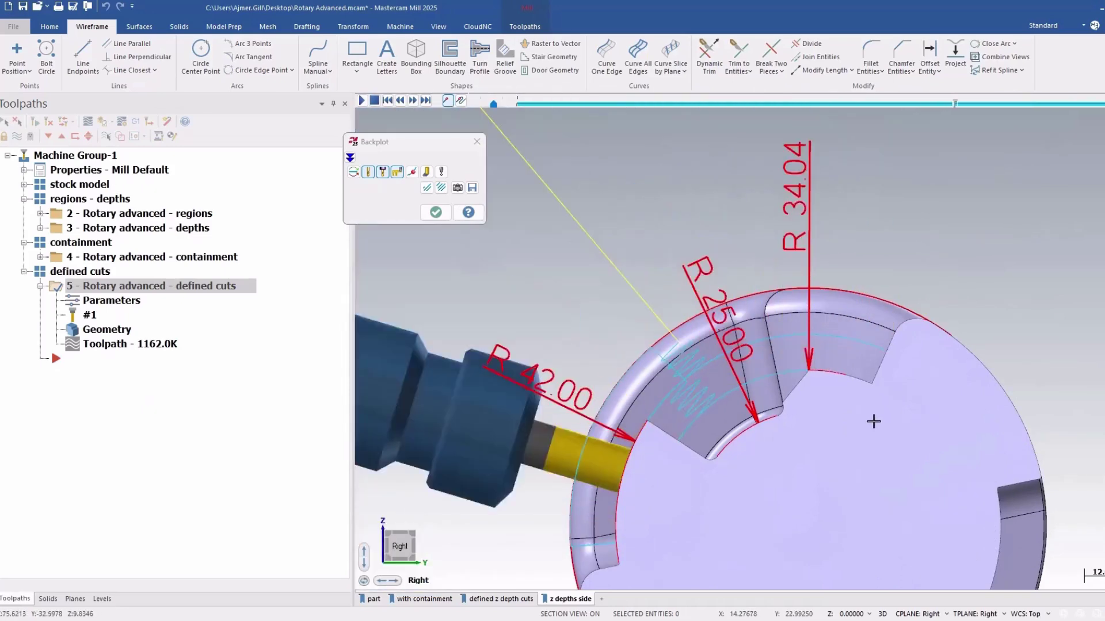
scroll(850, 382, up, 6)
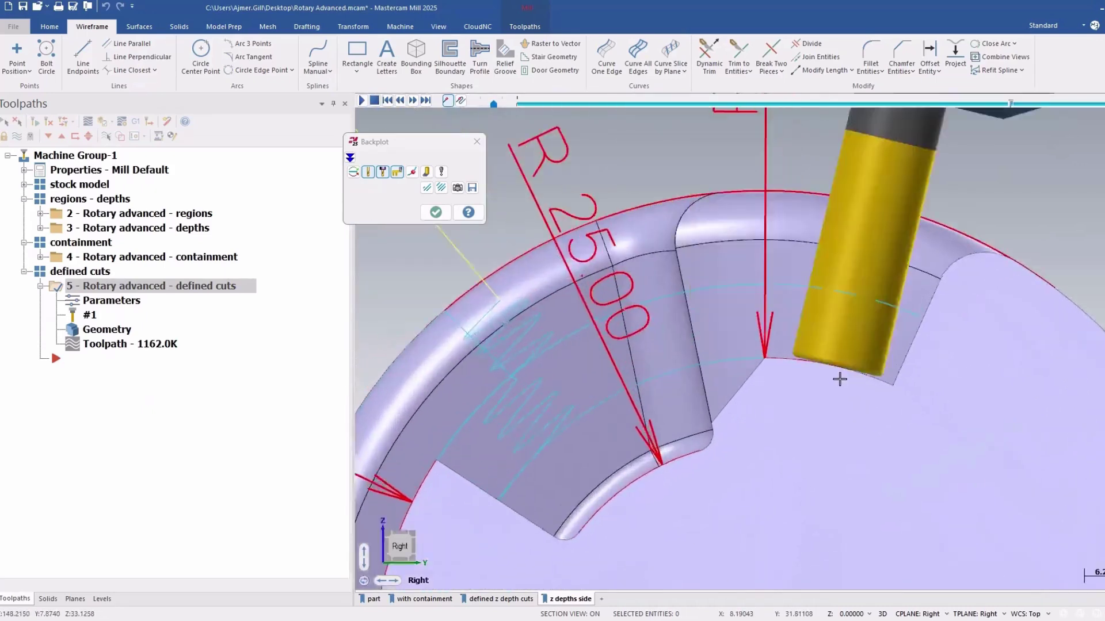
scroll(833, 379, down, 5)
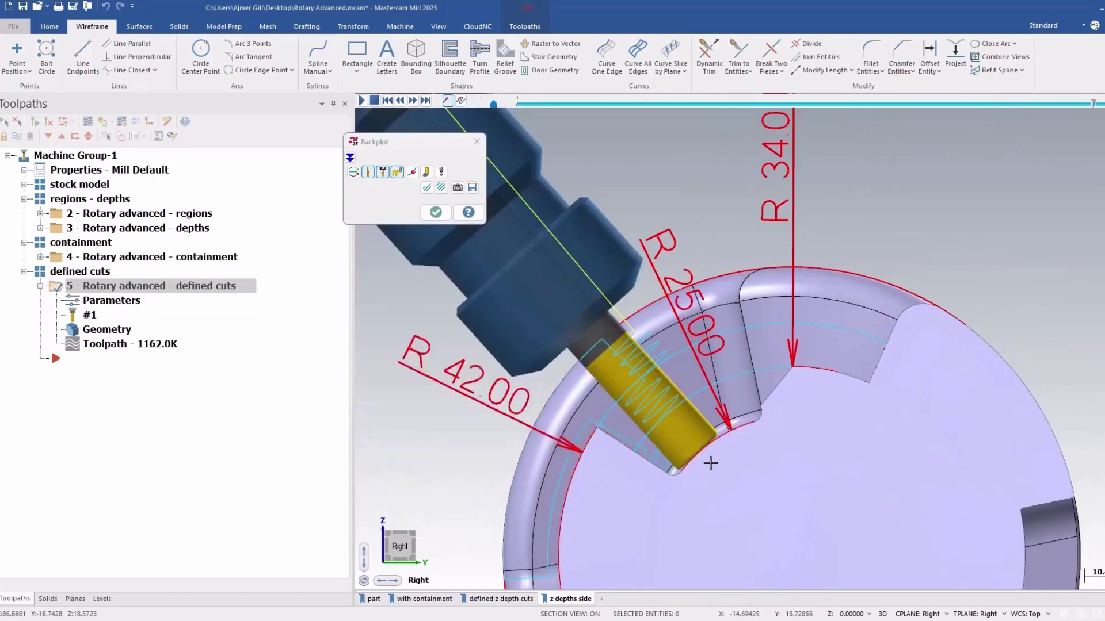
scroll(715, 465, up, 5)
scroll(736, 317, down, 6)
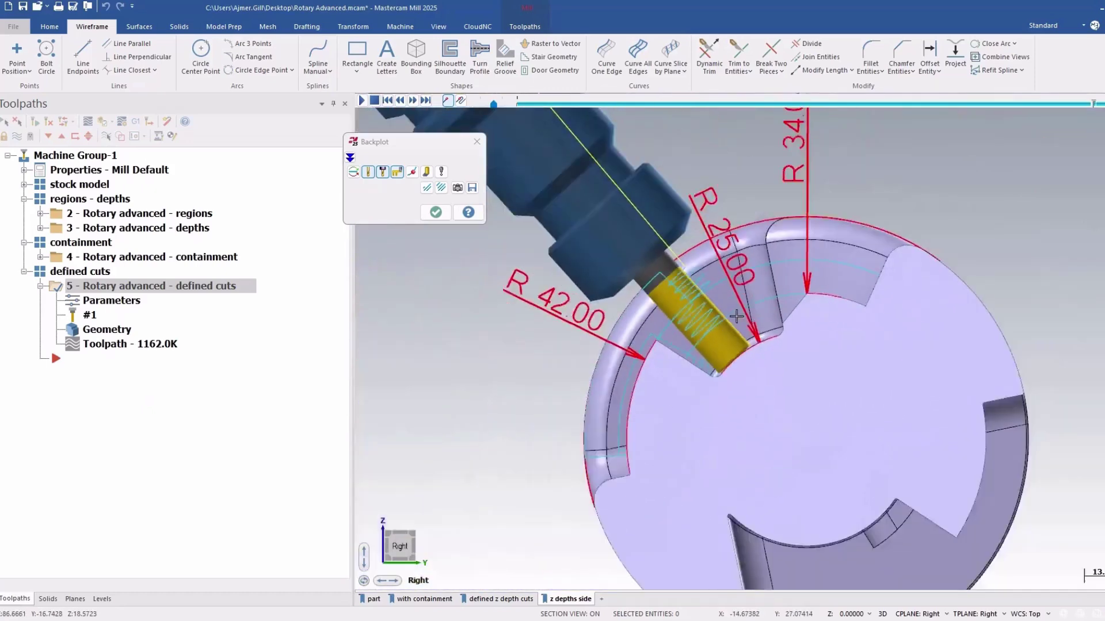
middle_drag(736, 317, 805, 320)
key(Escape)
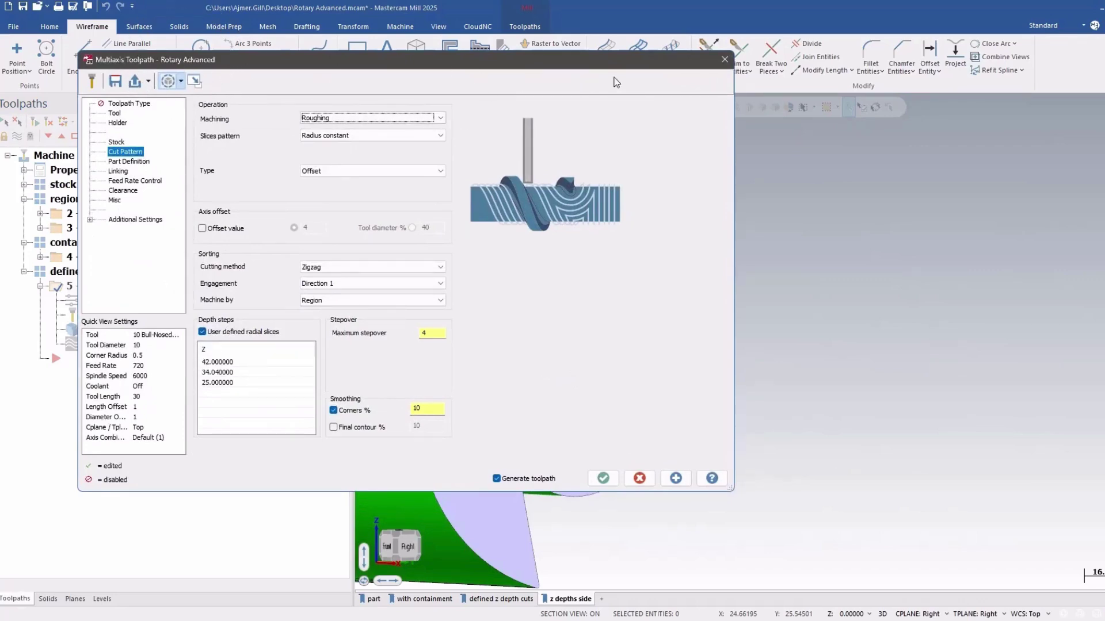
click(723, 61)
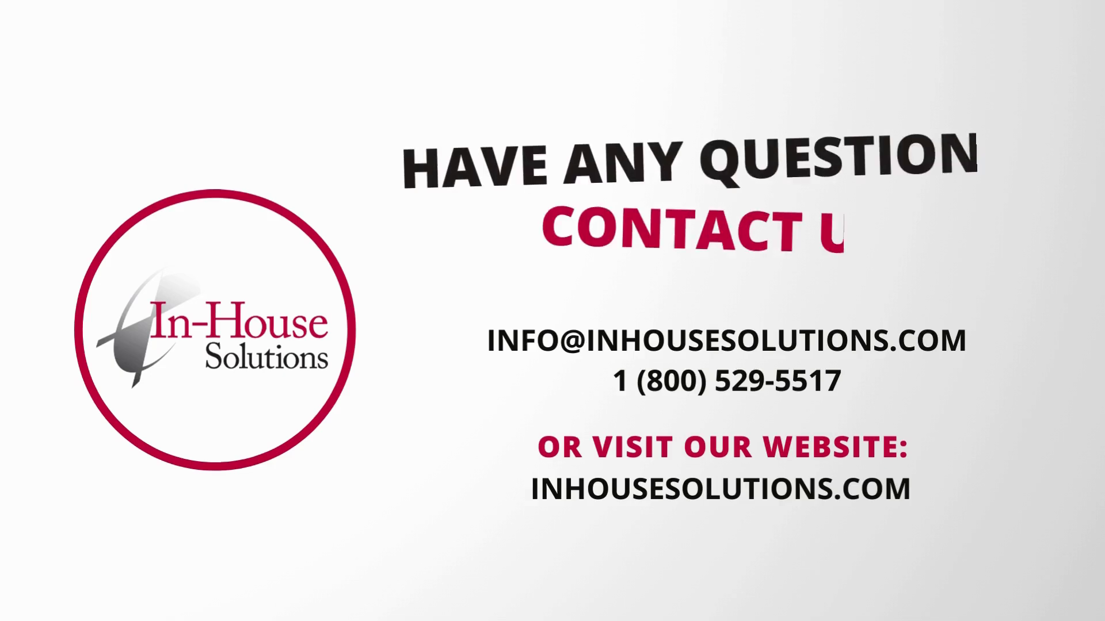